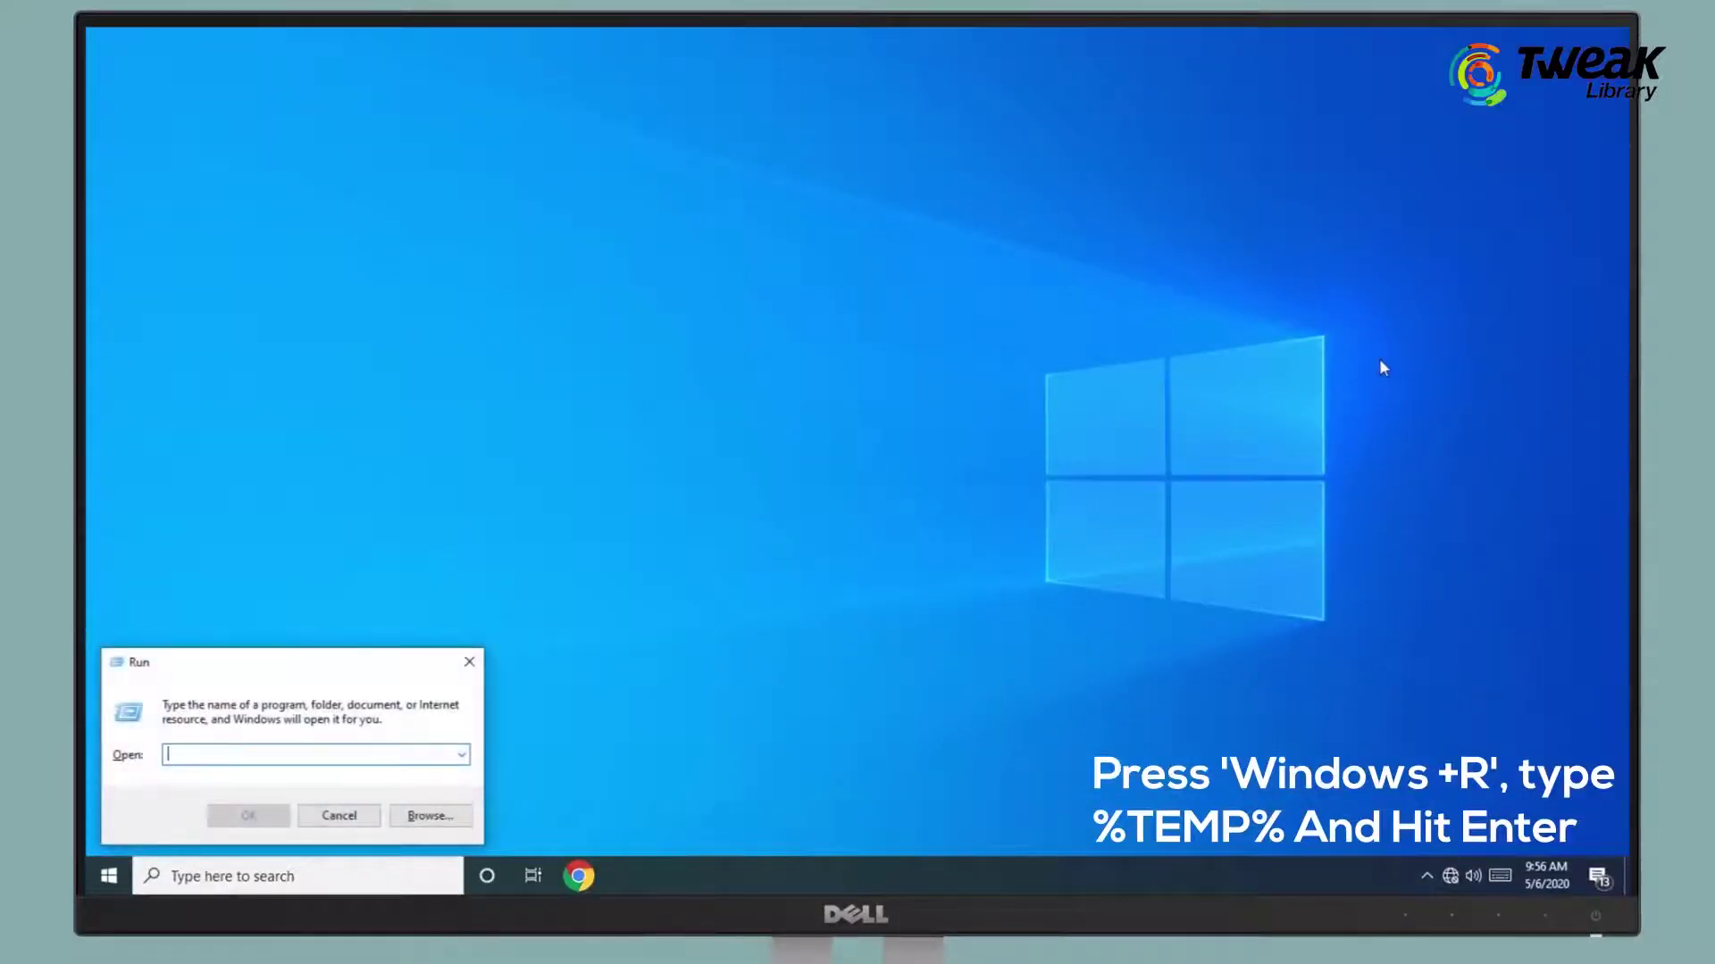
Step: Permanently delete all 22 items in the %TEMP% folder, skipping the 8 files still in use
{"action": "type", "text": "%%"}
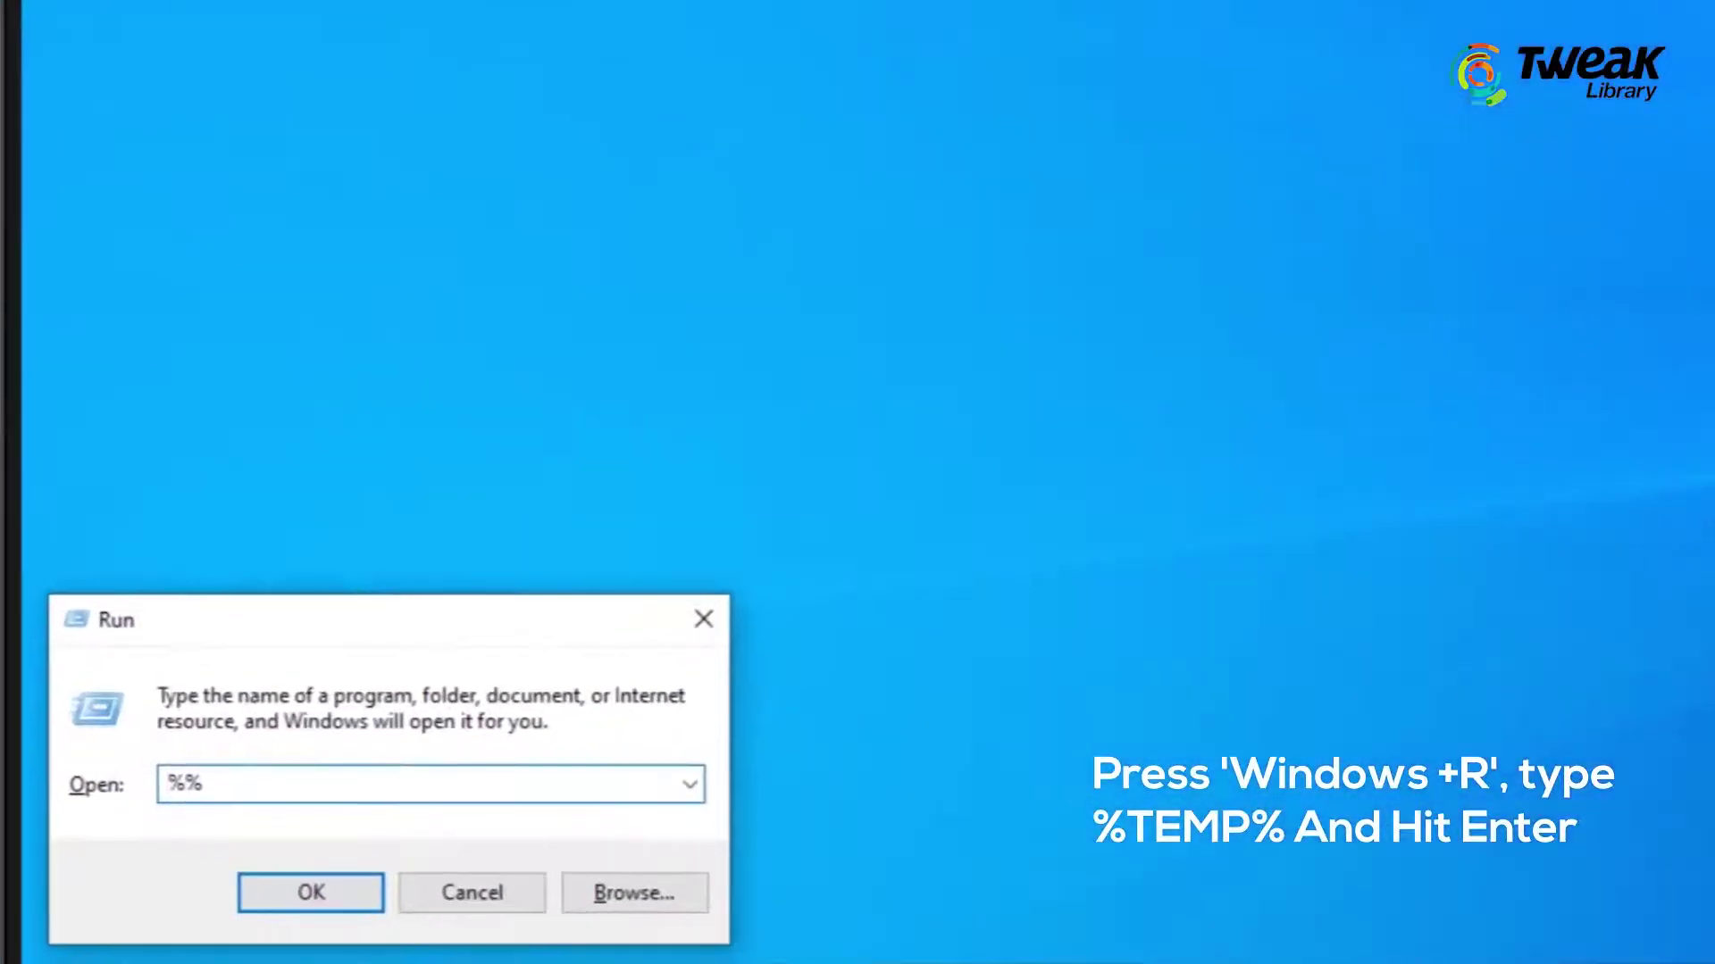
{"action": "type", "text": "TE"}
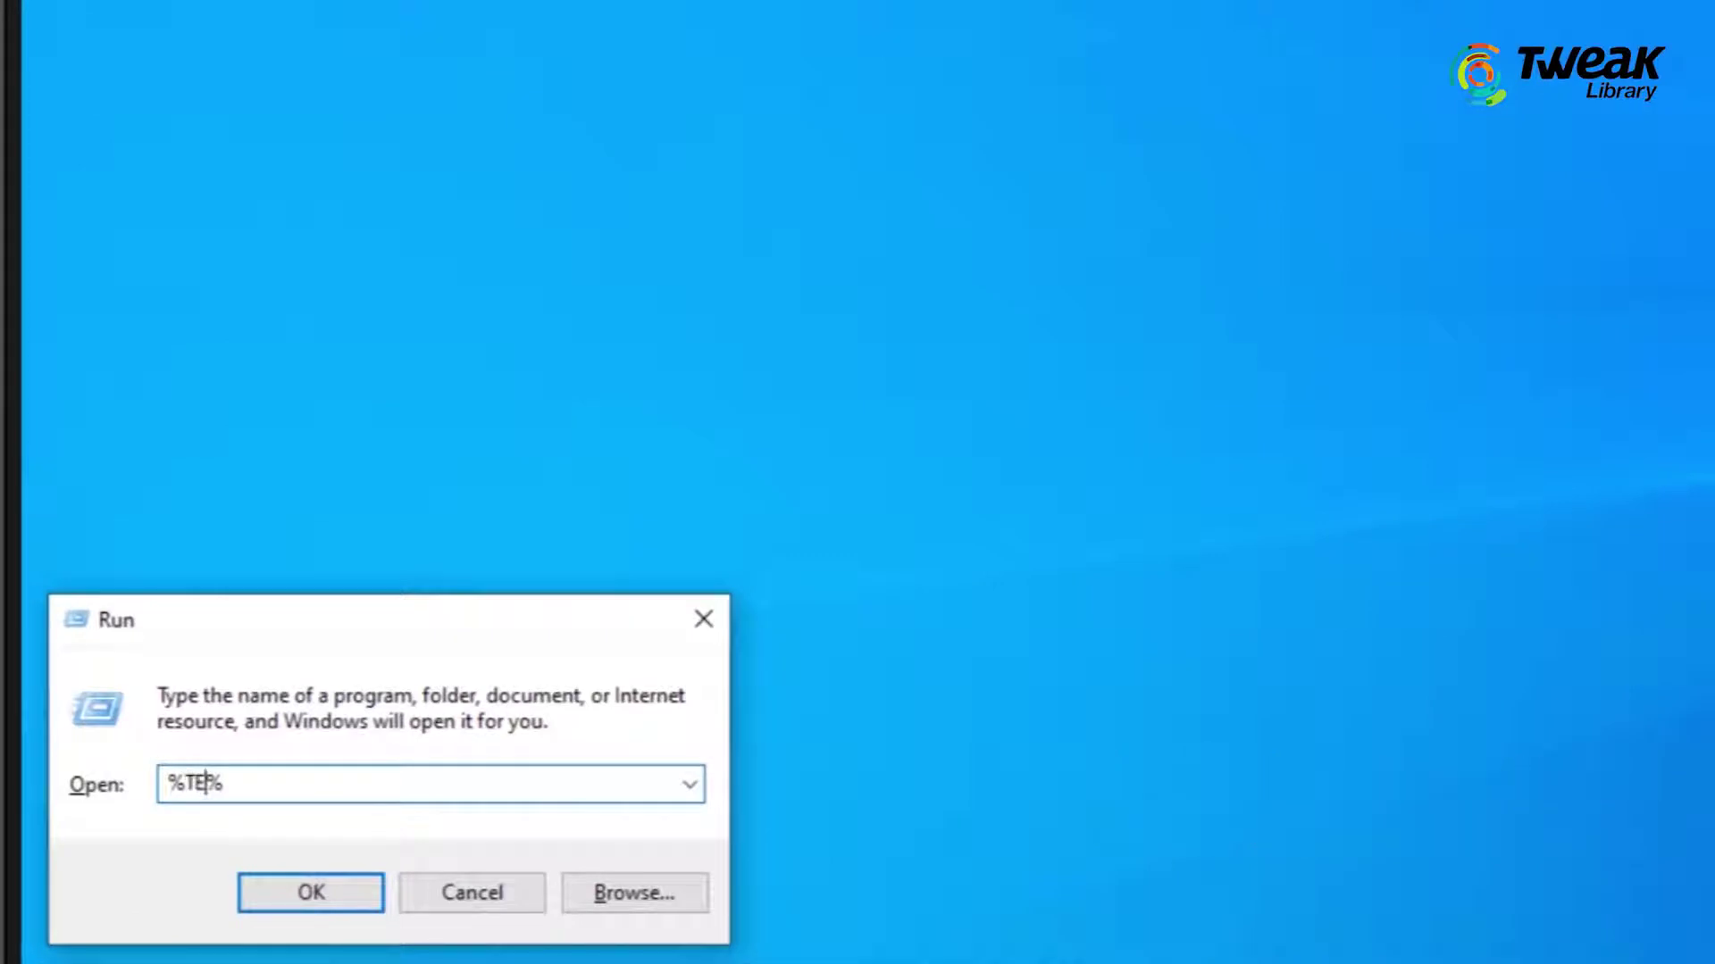
{"action": "type", "text": "MP"}
{"action": "key", "text": "Return"}
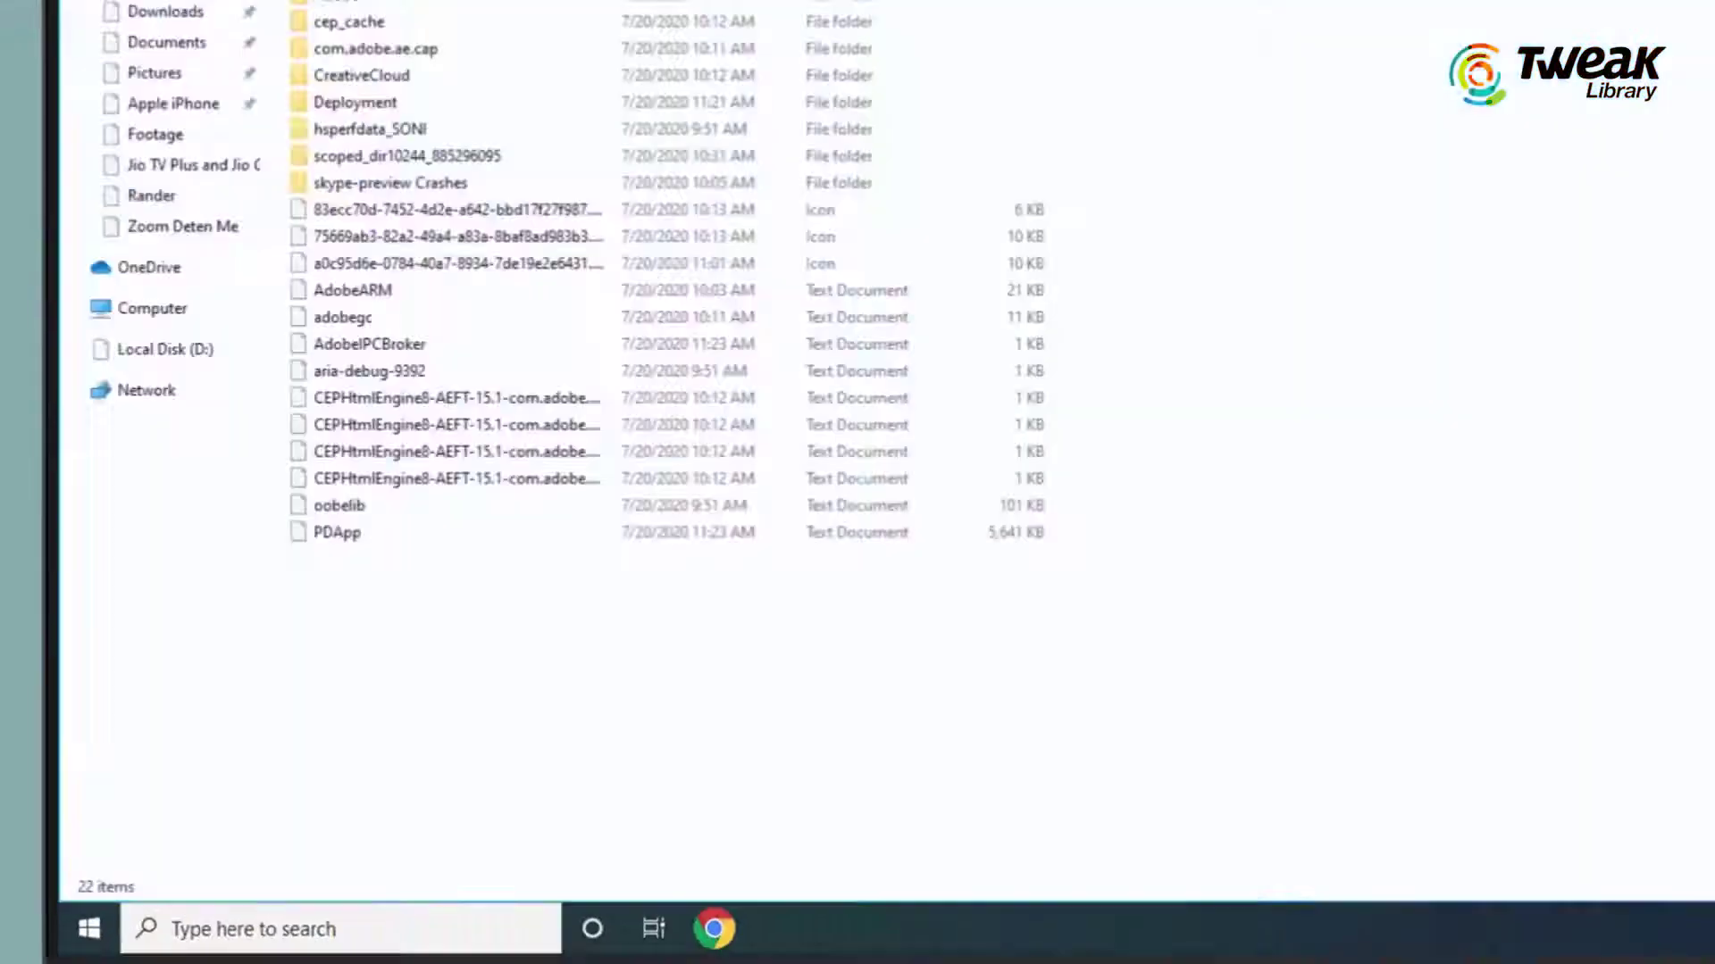
{"action": "key", "text": "ctrl+a"}
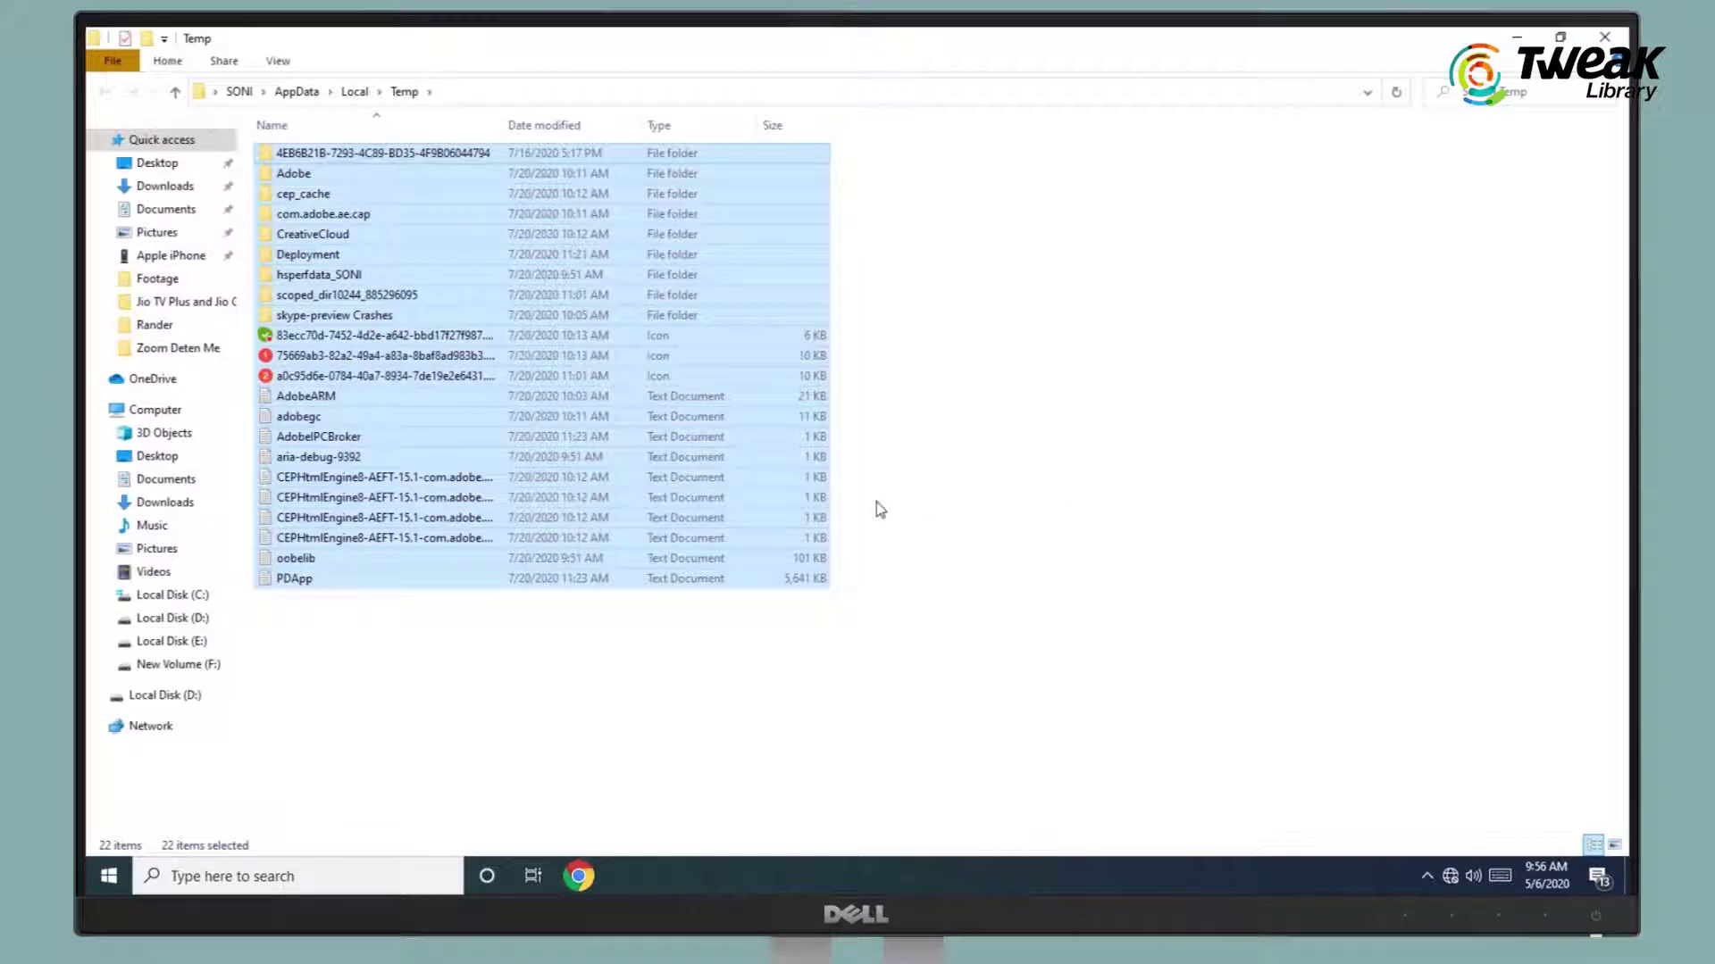
{"action": "key", "text": "shift+Delete"}
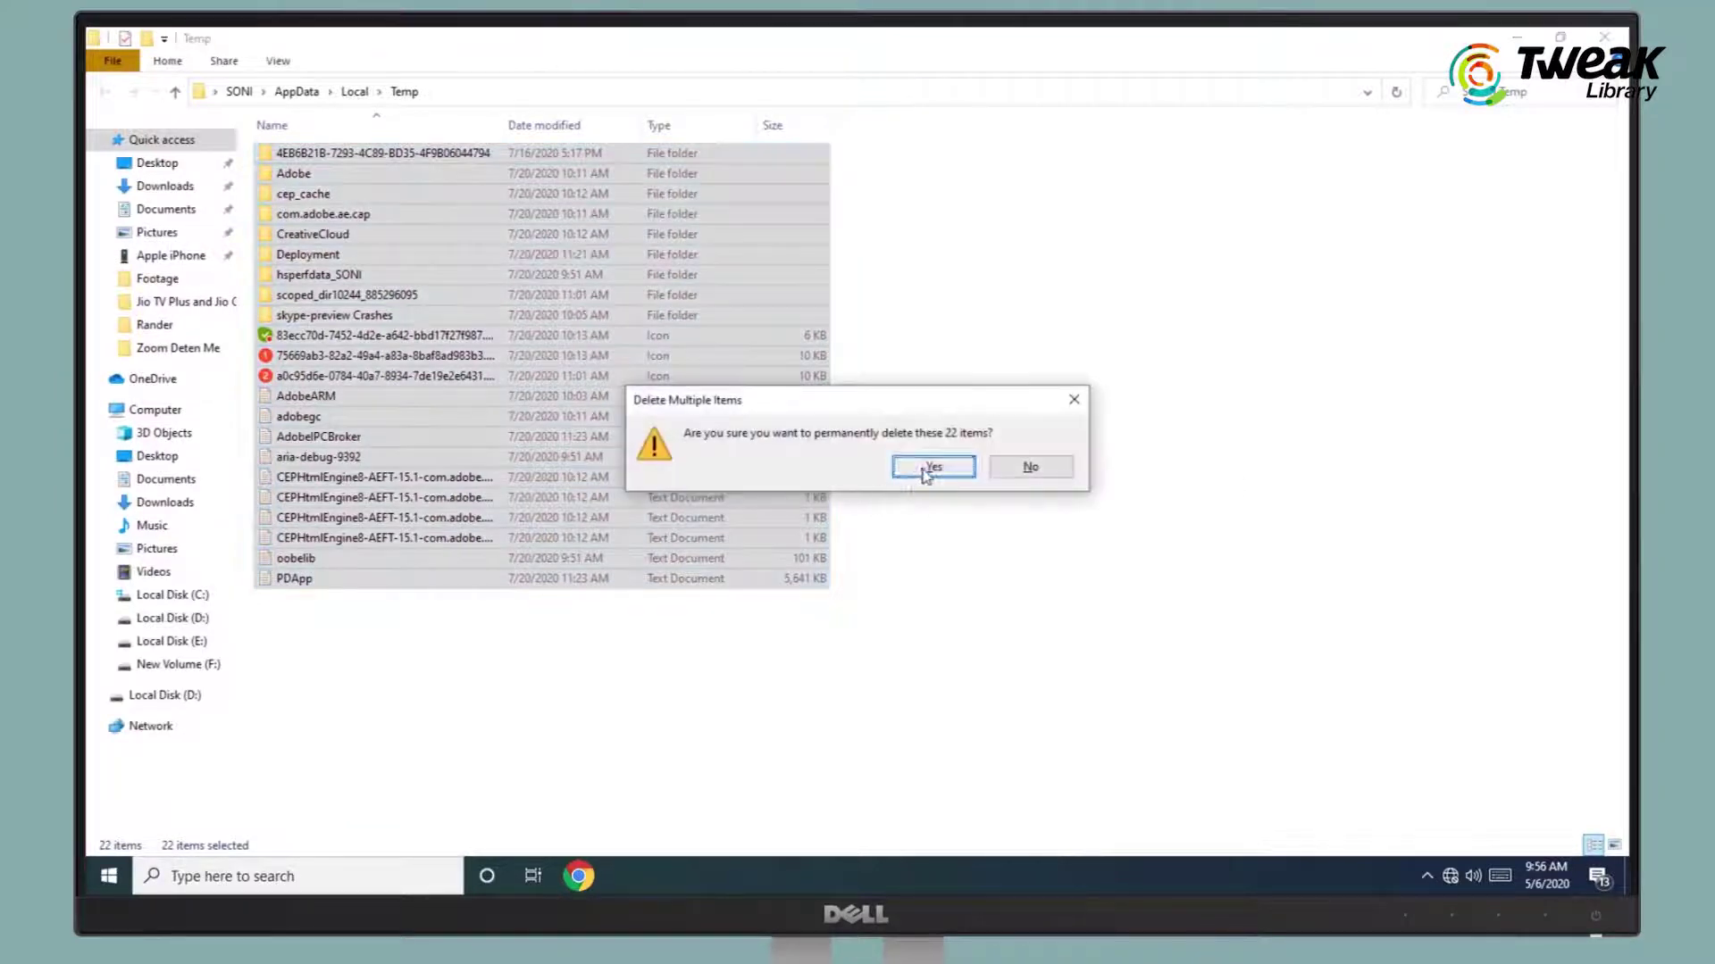
{"action": "left_click_drag", "start_coordinate": [926, 405], "coordinate": [1214, 256]}
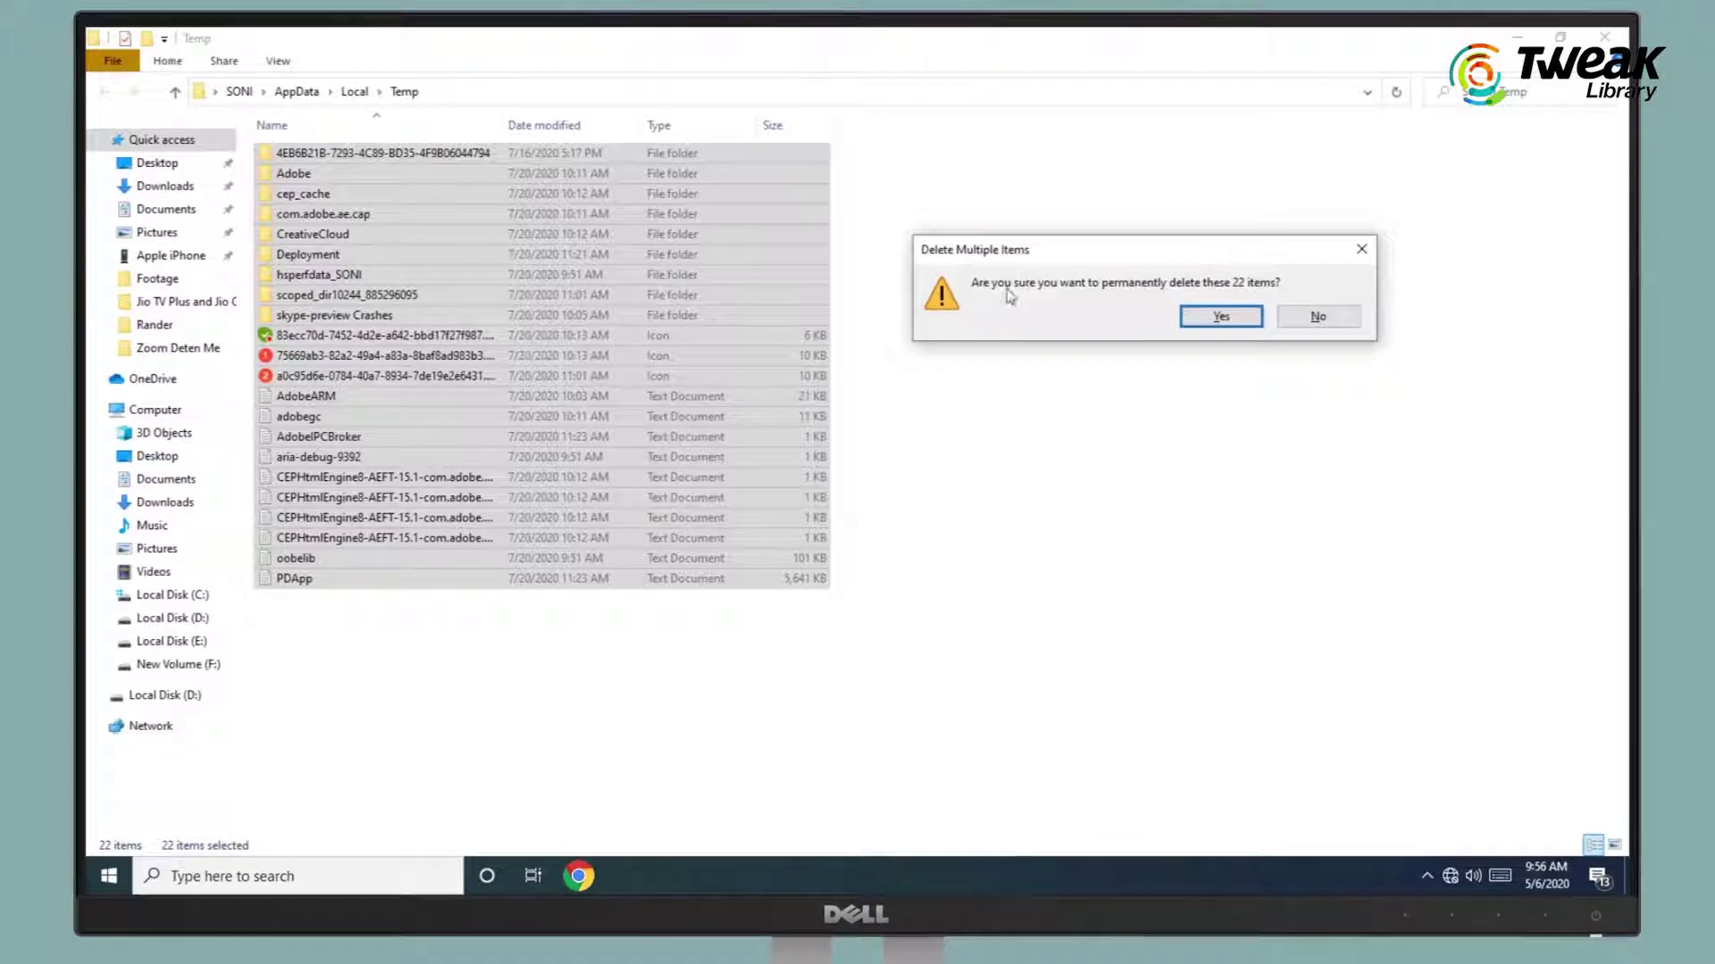
{"action": "left_click", "coordinate": [1207, 318]}
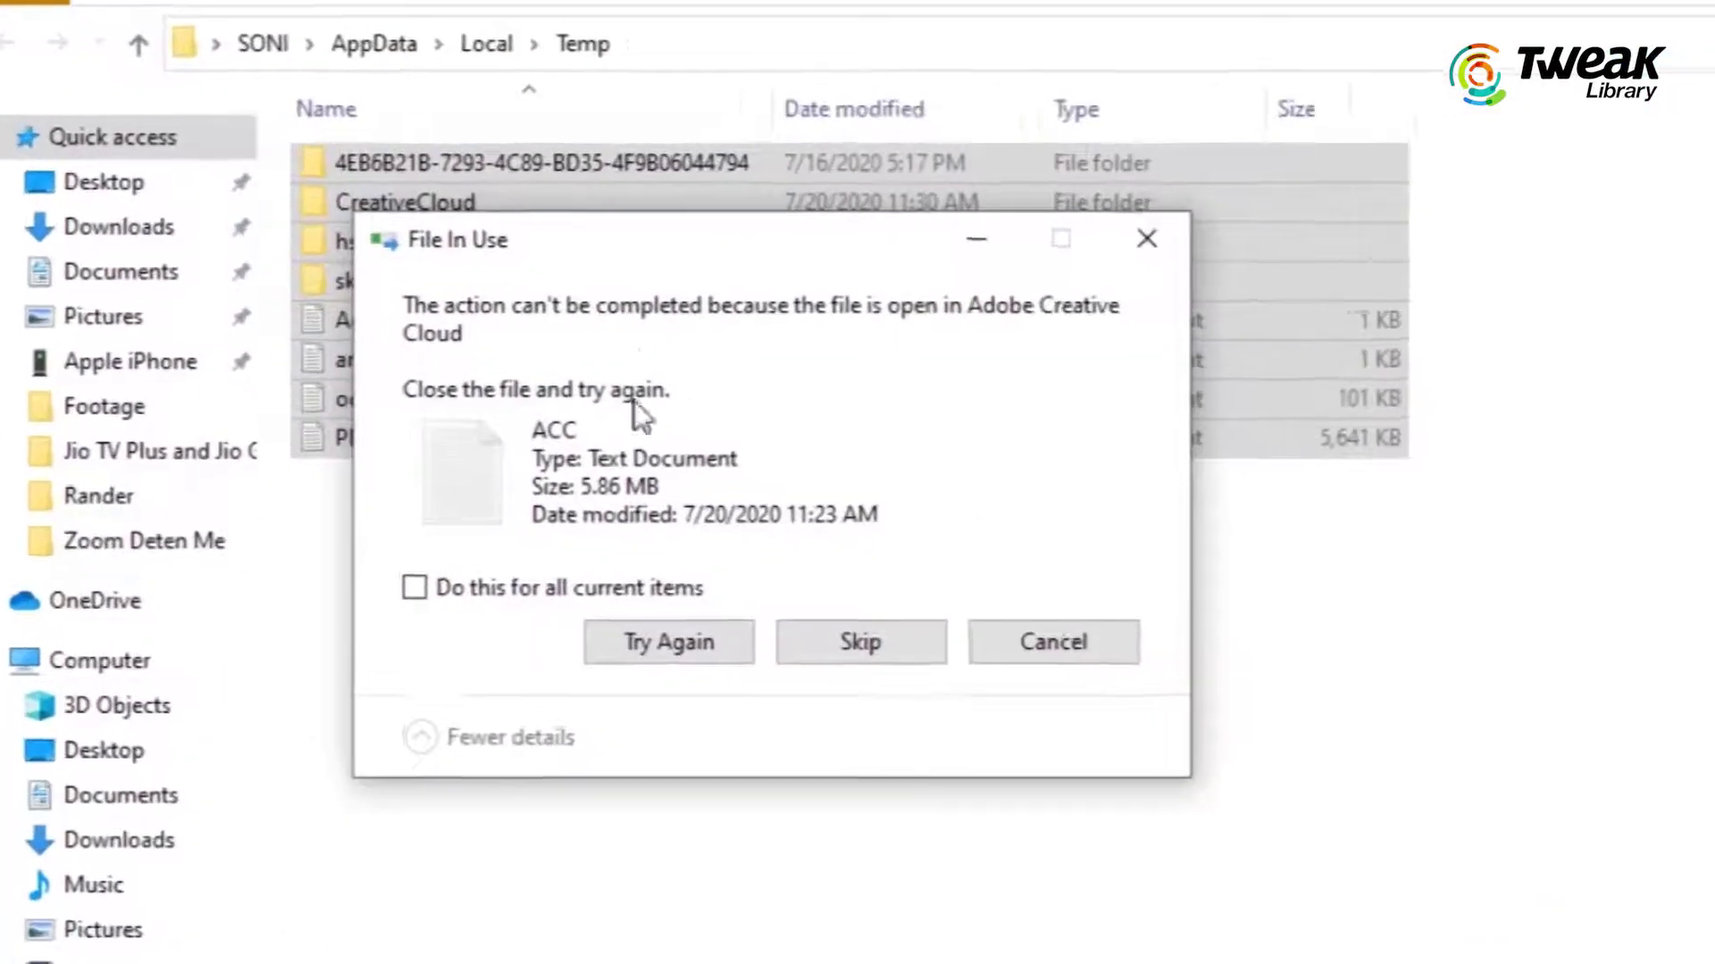
{"action": "left_click", "coordinate": [447, 599]}
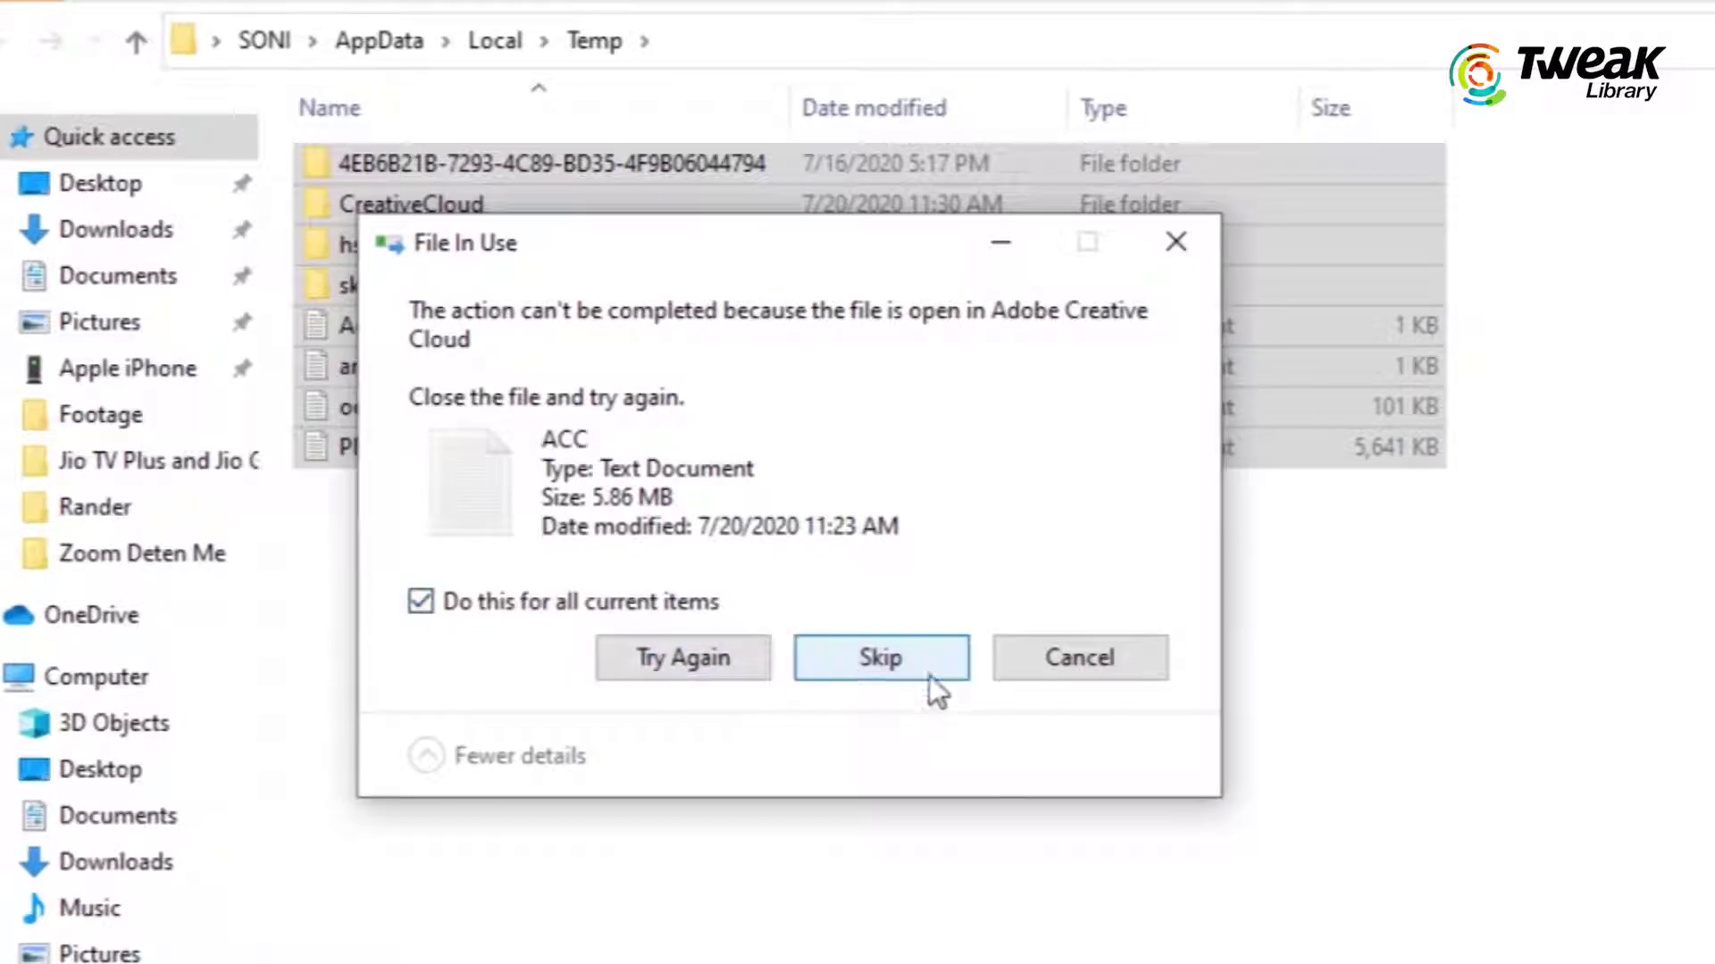
{"action": "left_click", "coordinate": [875, 670]}
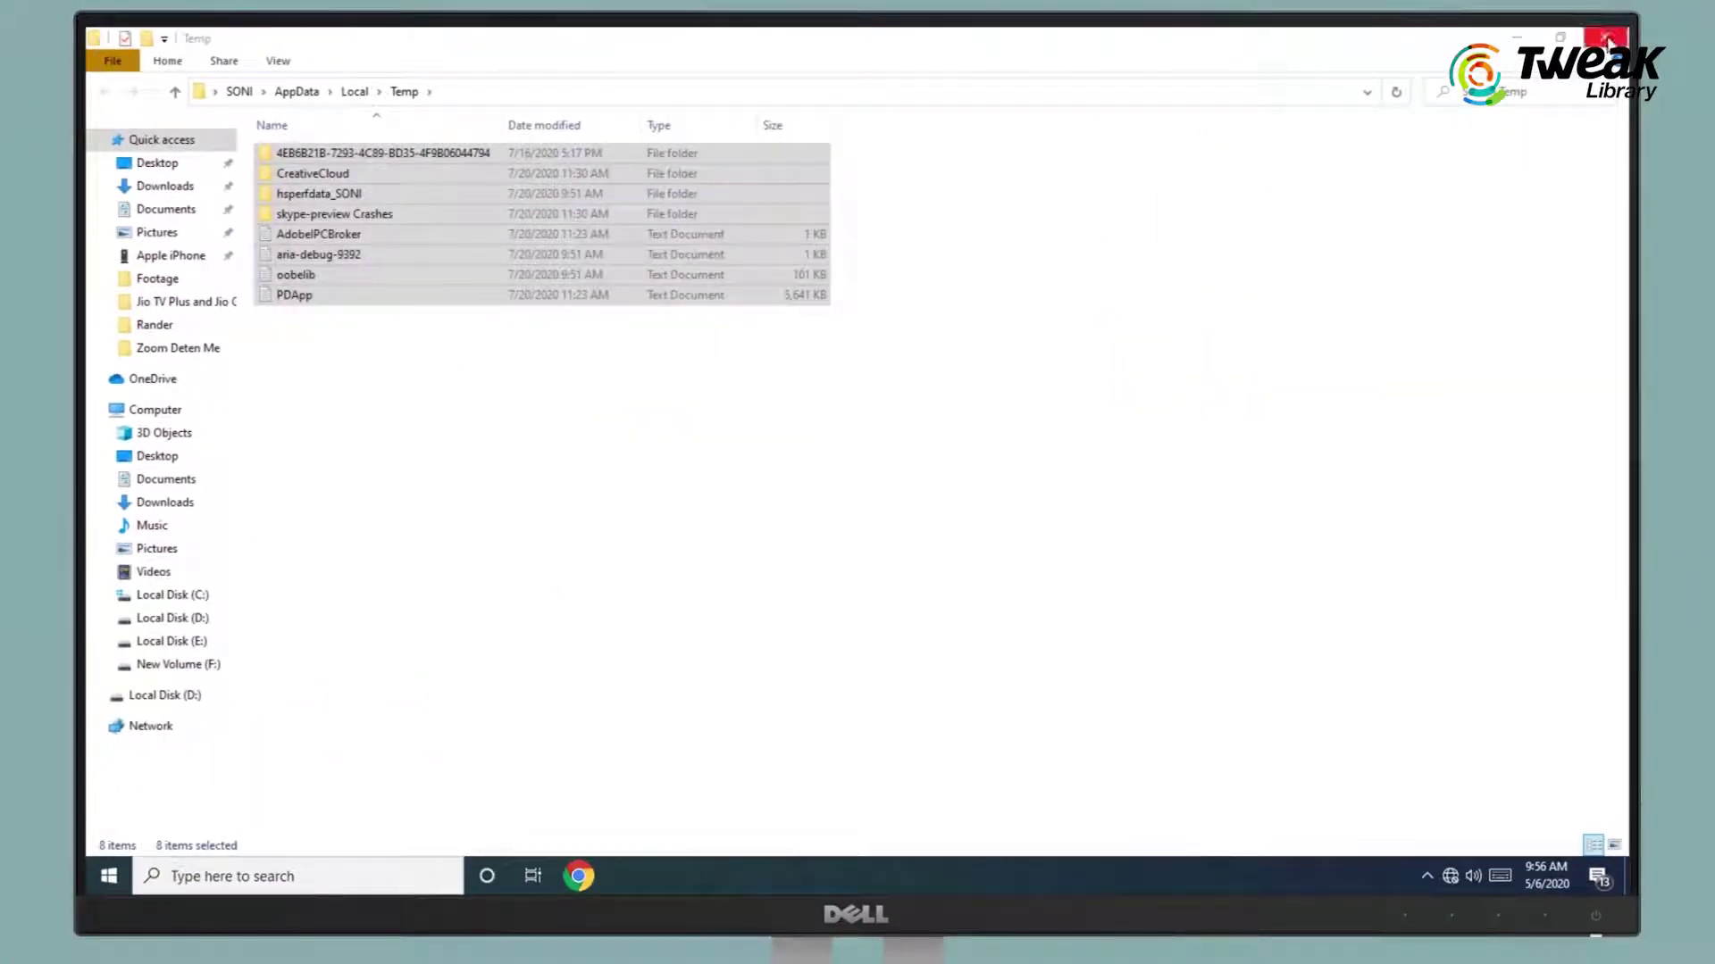
Step: Close the user Temp folder, open C:\Windows\Temp via Run and delete all its items
{"action": "left_click", "coordinate": [1605, 37]}
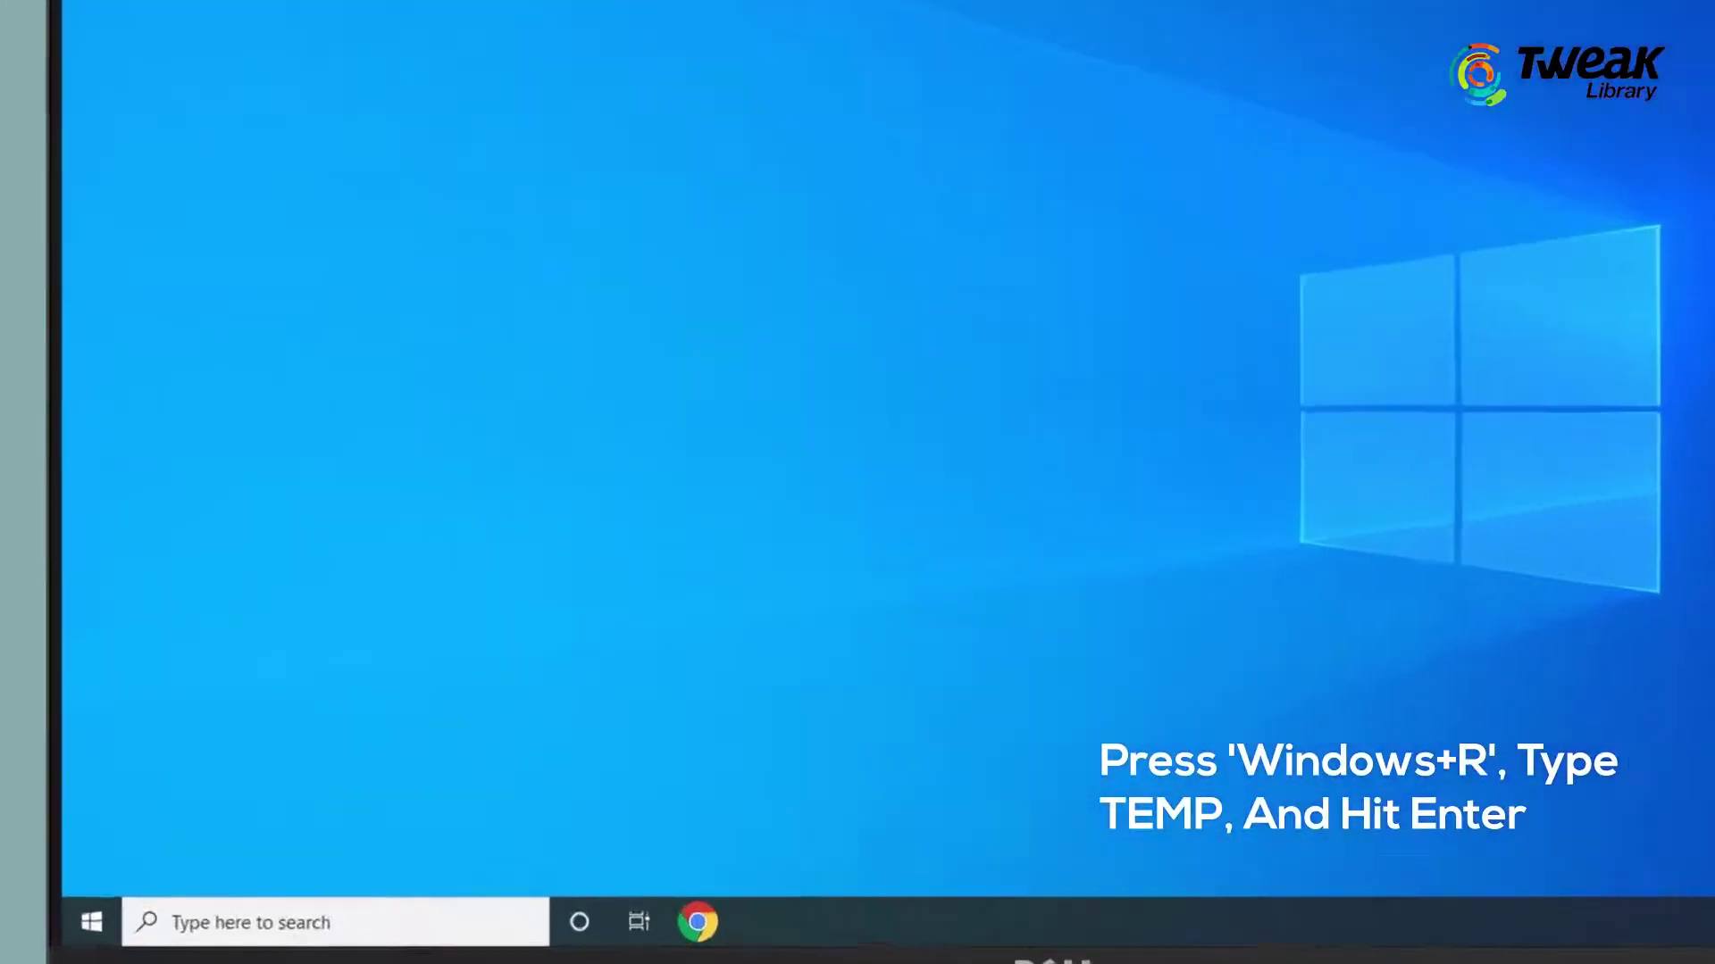
{"action": "key", "text": "super+r"}
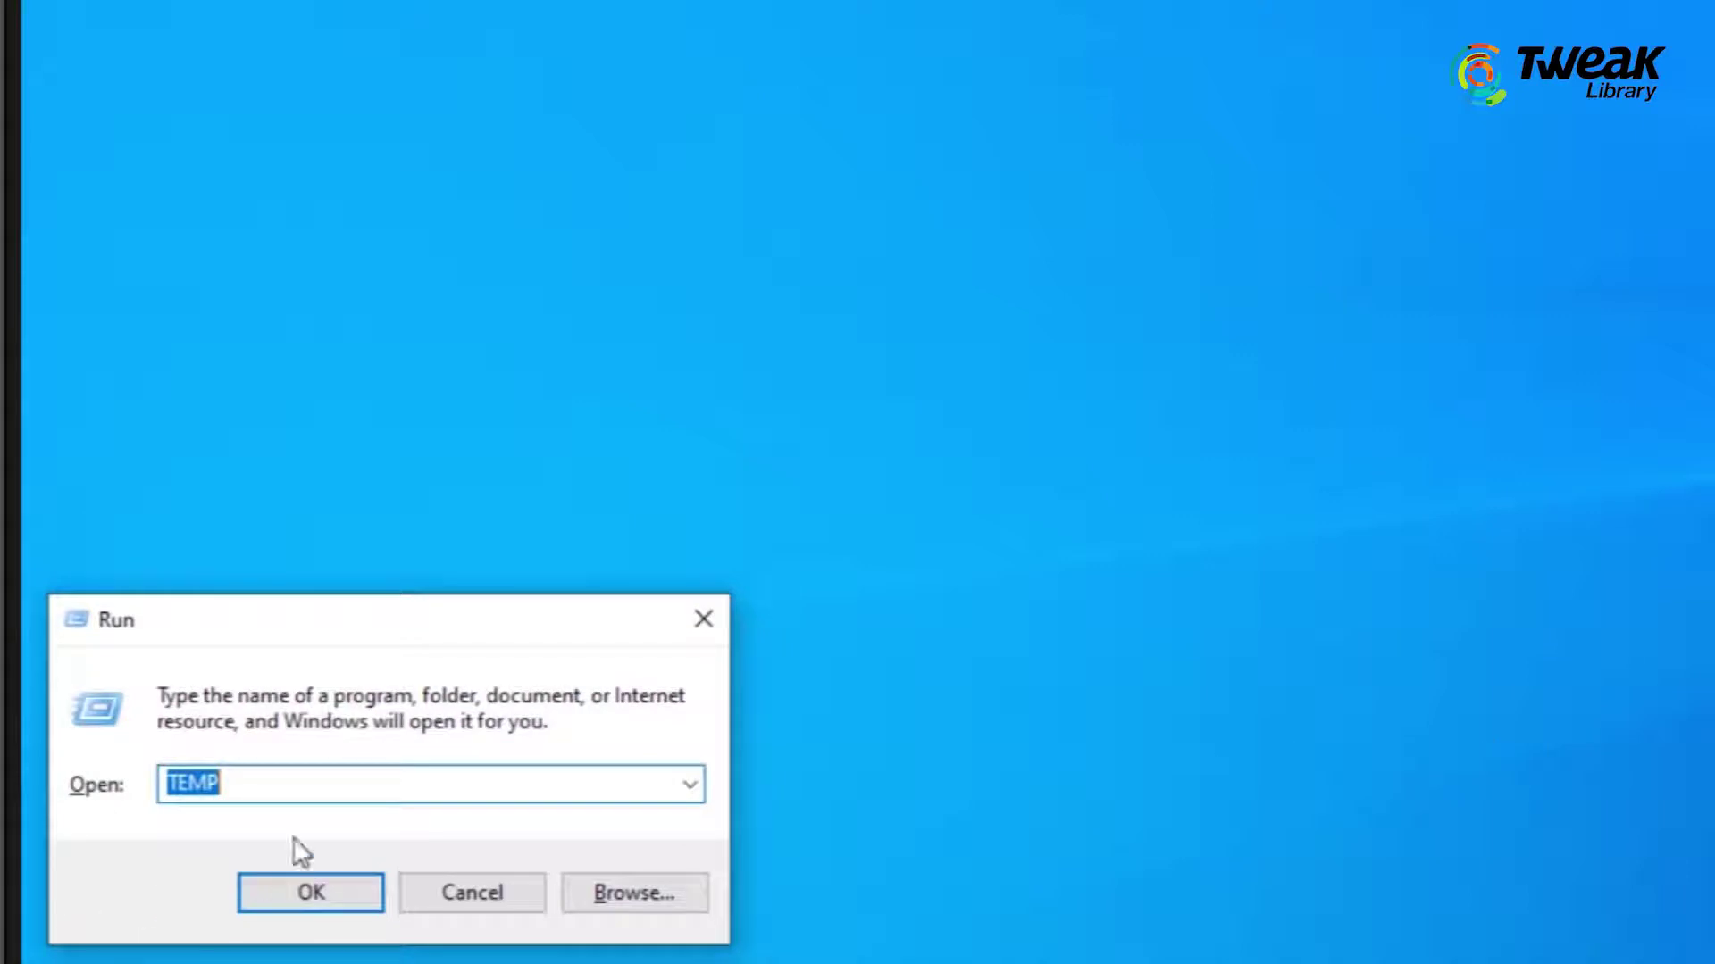
{"action": "type", "text": "Temp"}
{"action": "key", "text": "Return"}
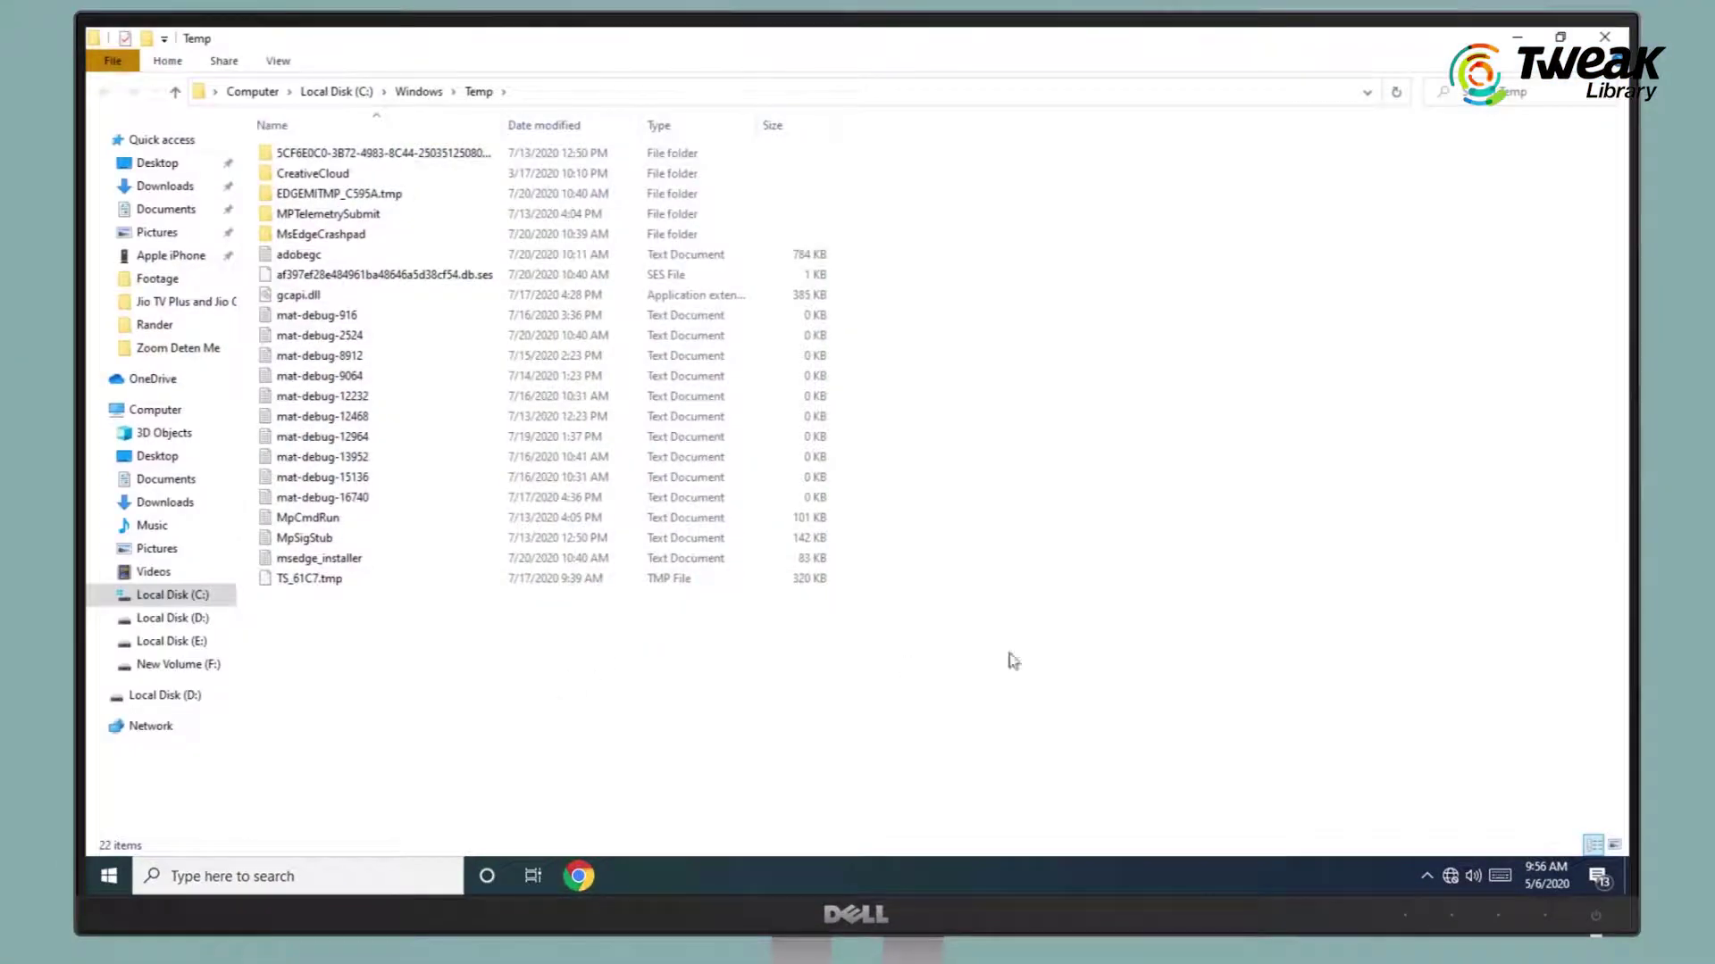
{"action": "key", "text": "ctrl+a"}
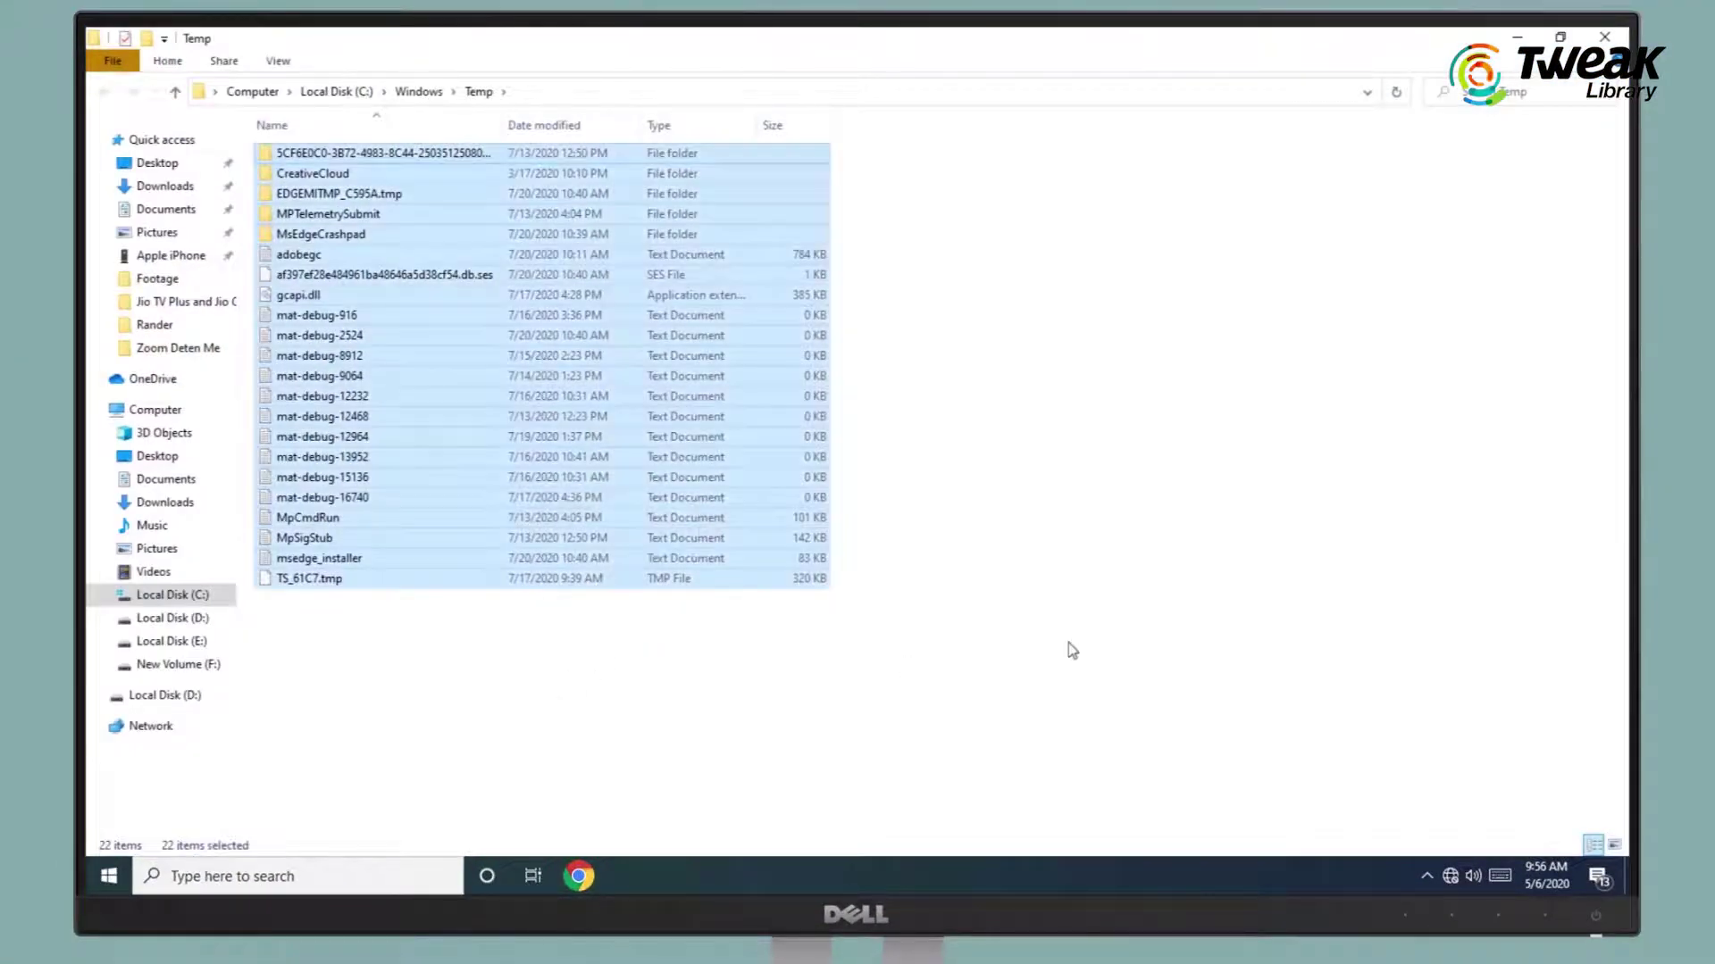
{"action": "key", "text": "Delete"}
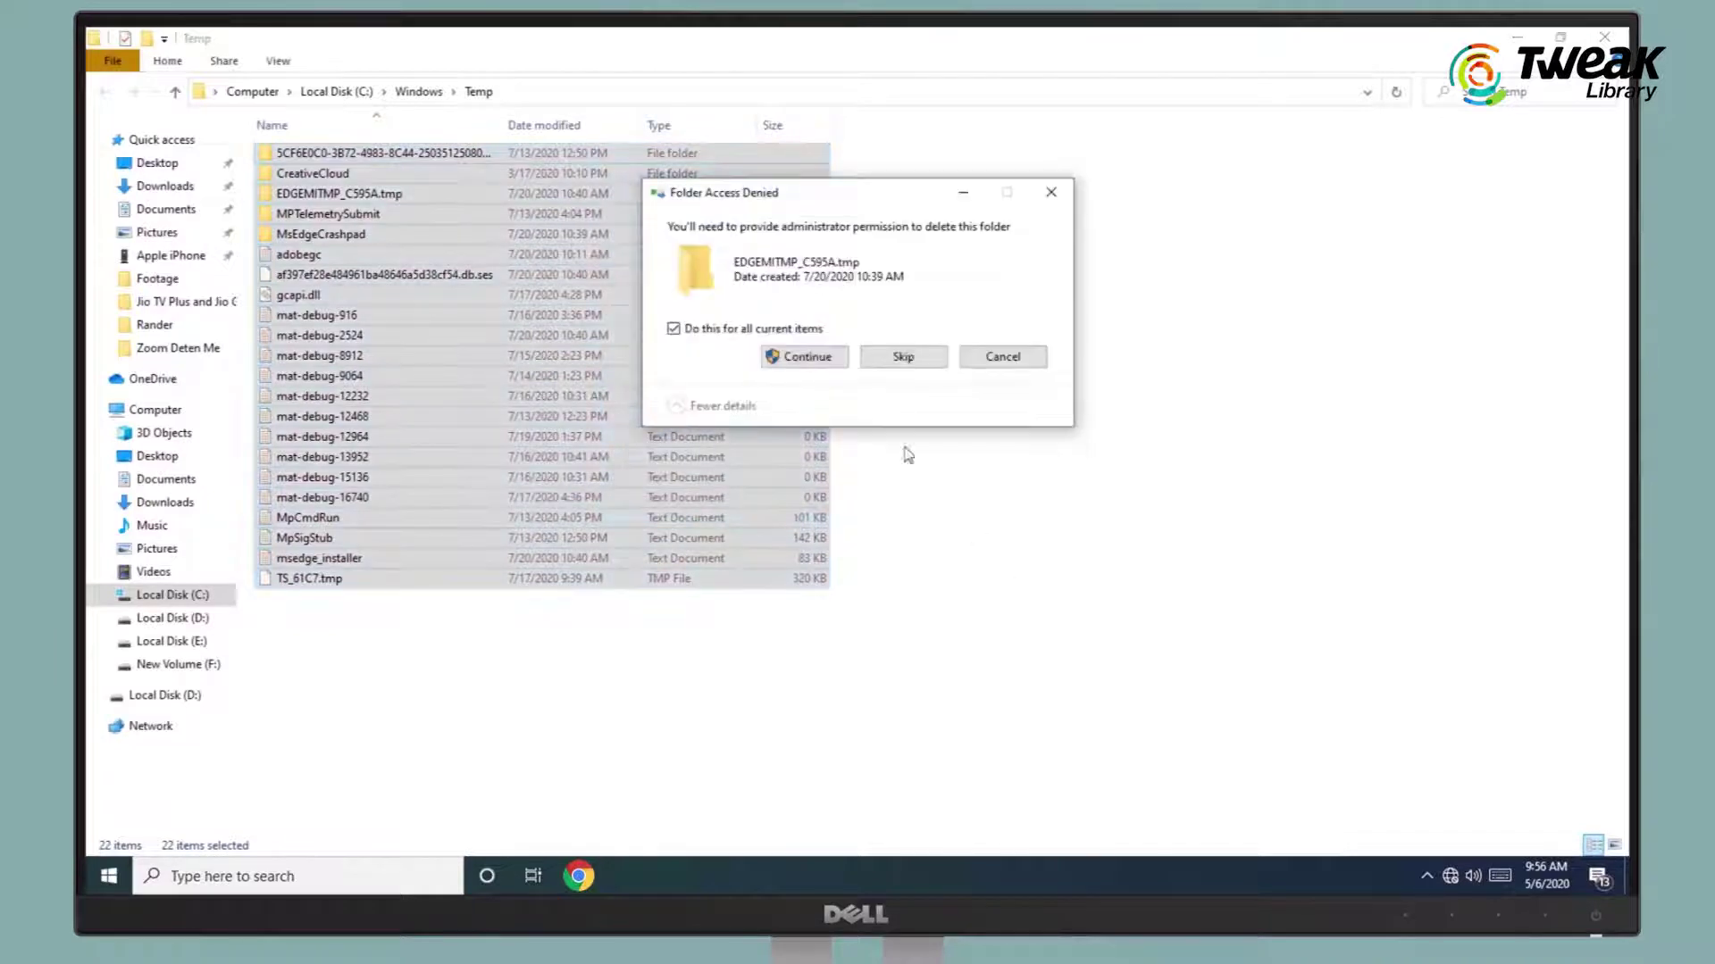
Step: Skip every admin-protected and in-use item so 3 remain, then close the Temp window
{"action": "left_click", "coordinate": [728, 330]}
{"action": "left_click", "coordinate": [891, 359]}
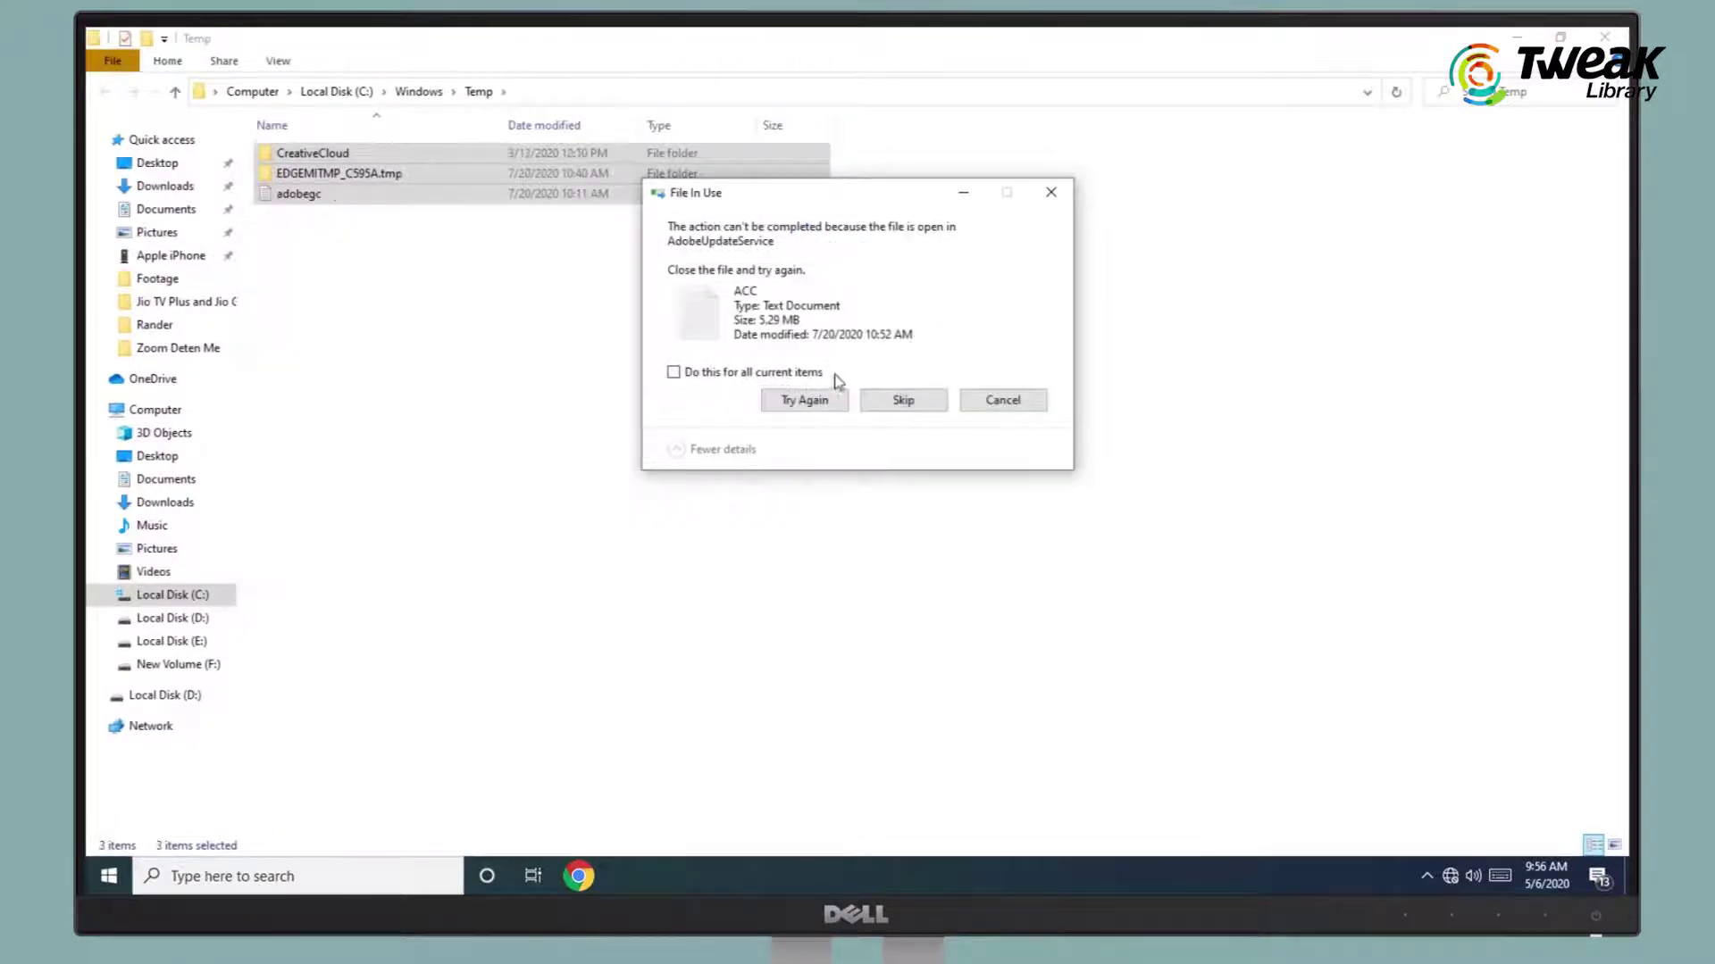
{"action": "left_click", "coordinate": [795, 376]}
{"action": "left_click", "coordinate": [902, 401]}
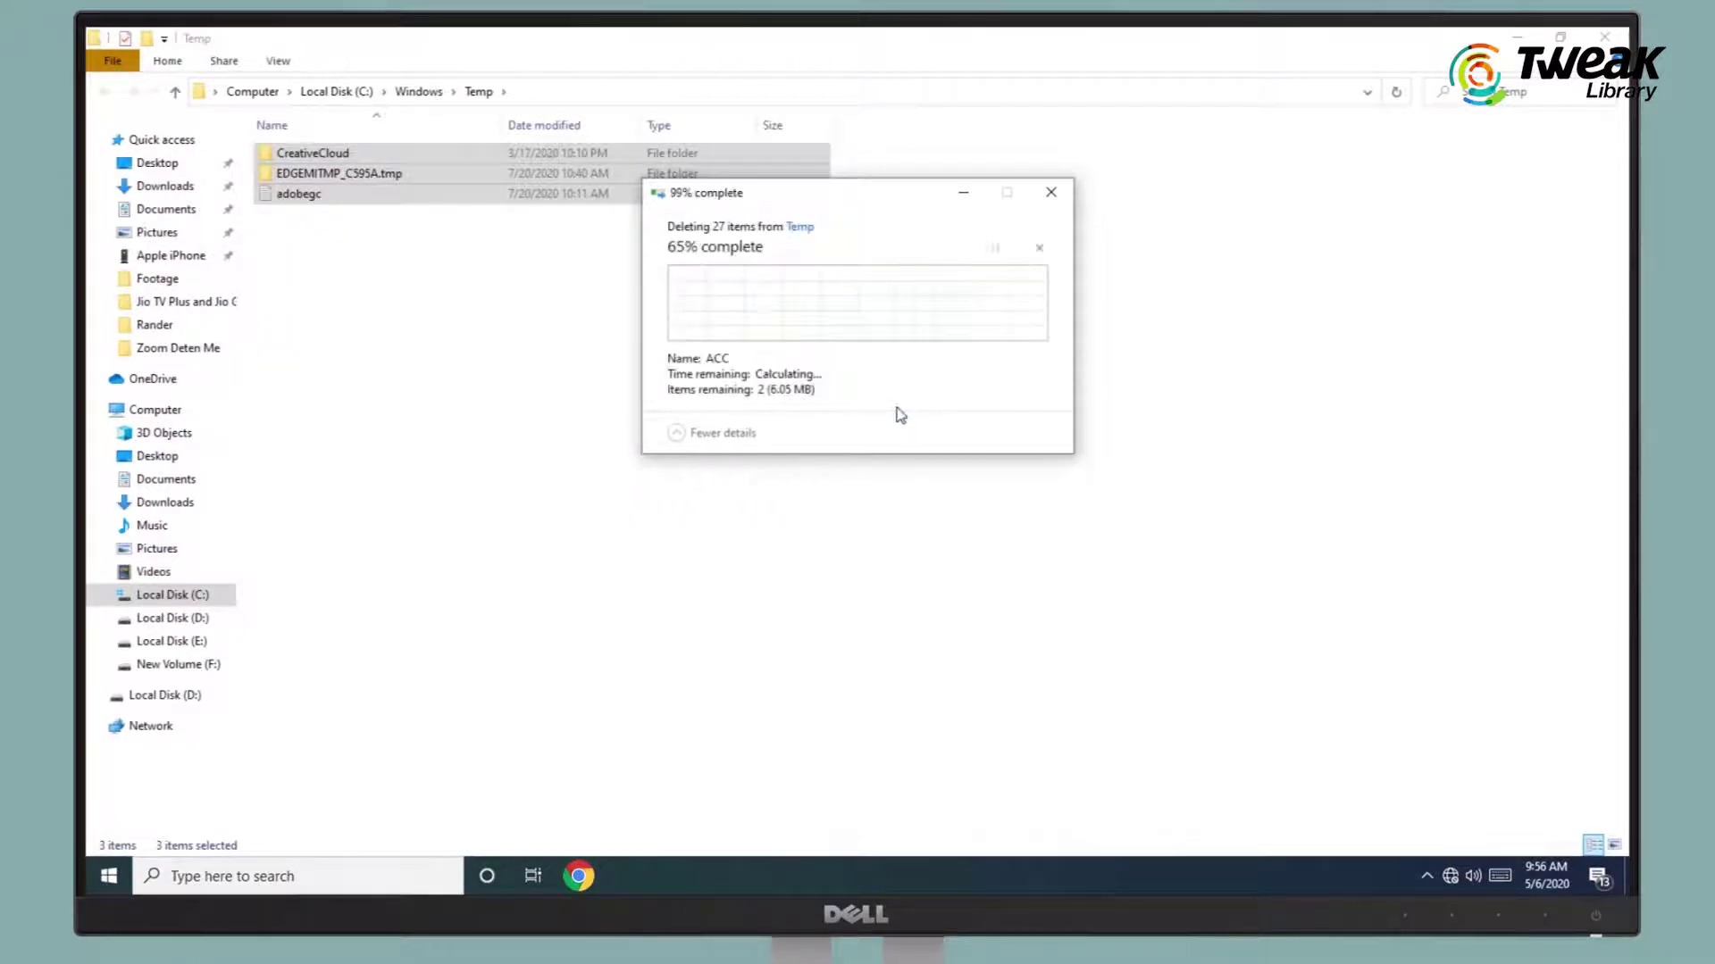
{"action": "left_click", "coordinate": [1605, 37]}
{"action": "right_click", "coordinate": [911, 218]}
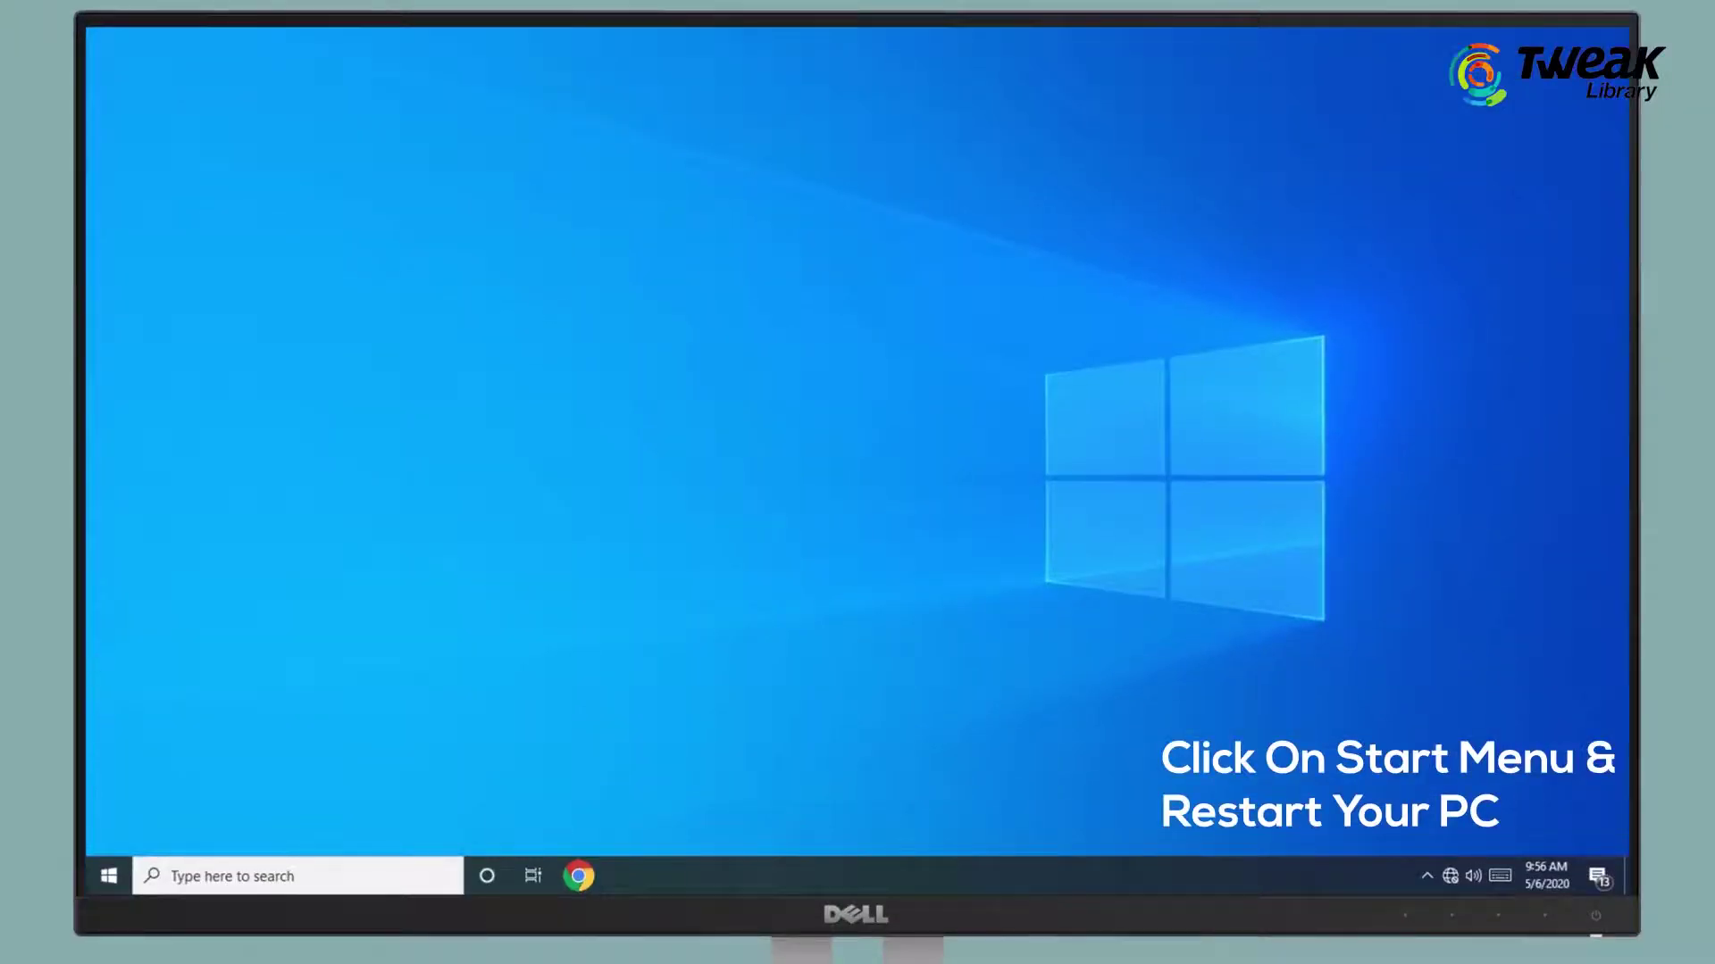
Step: Restart the PC through Start > Power > Restart
{"action": "left_click", "coordinate": [109, 876]}
{"action": "left_click", "coordinate": [109, 833]}
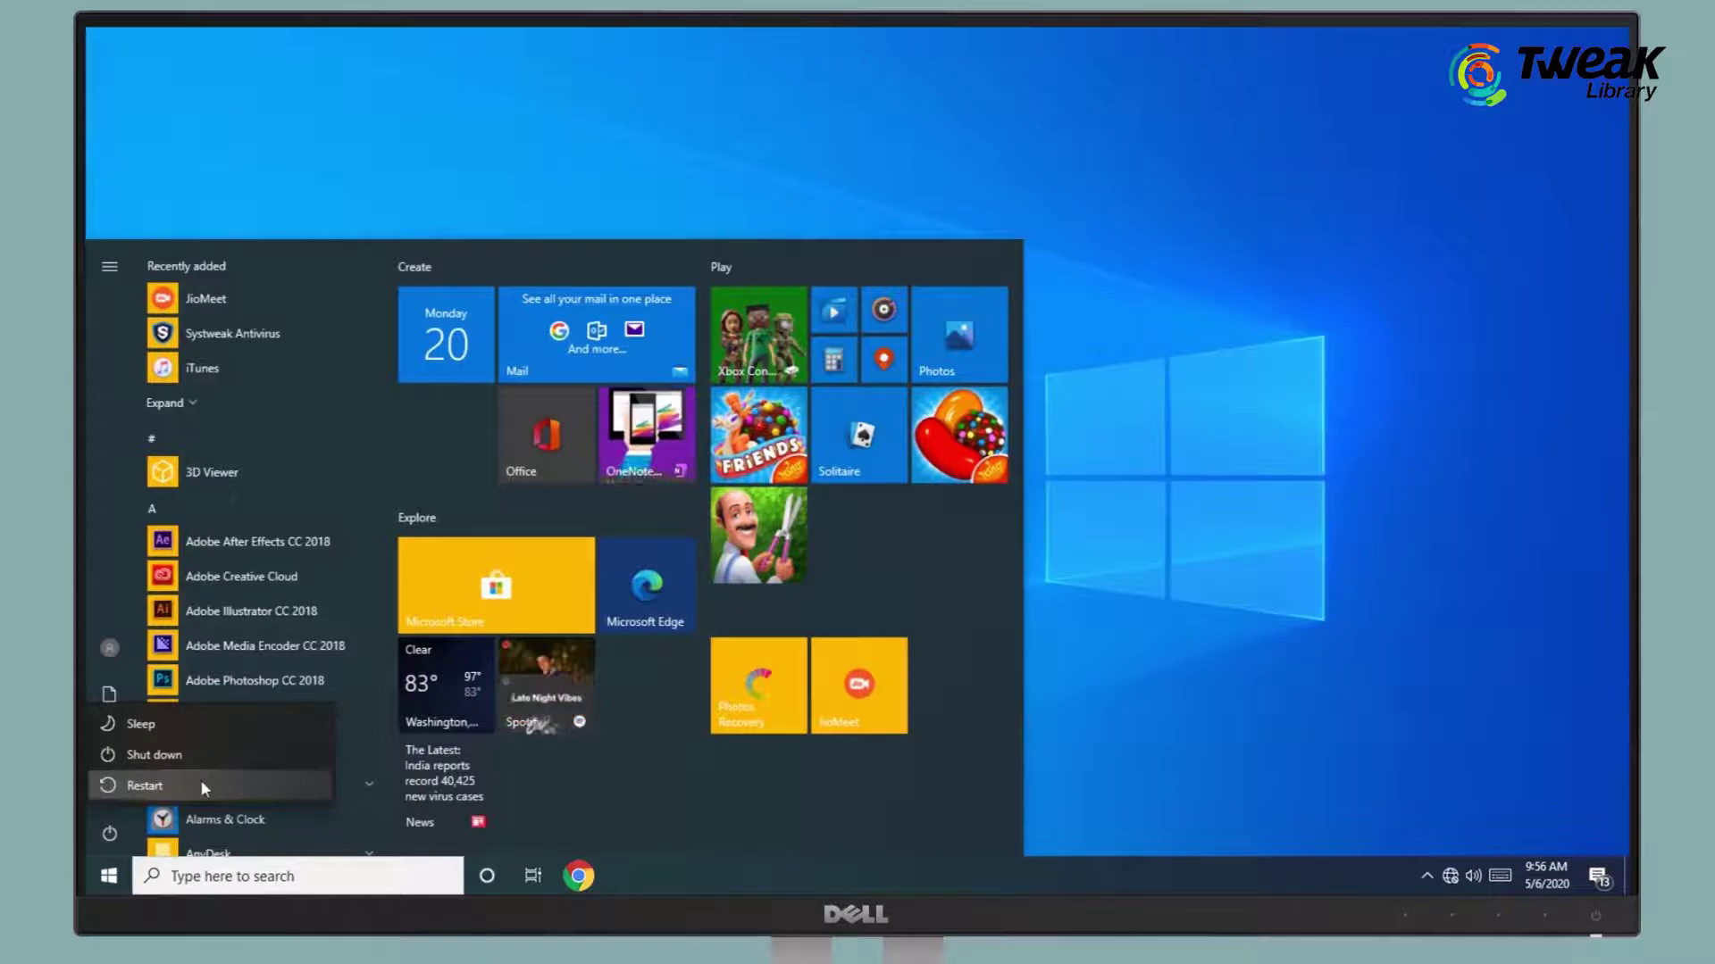
{"action": "left_click", "coordinate": [250, 780]}
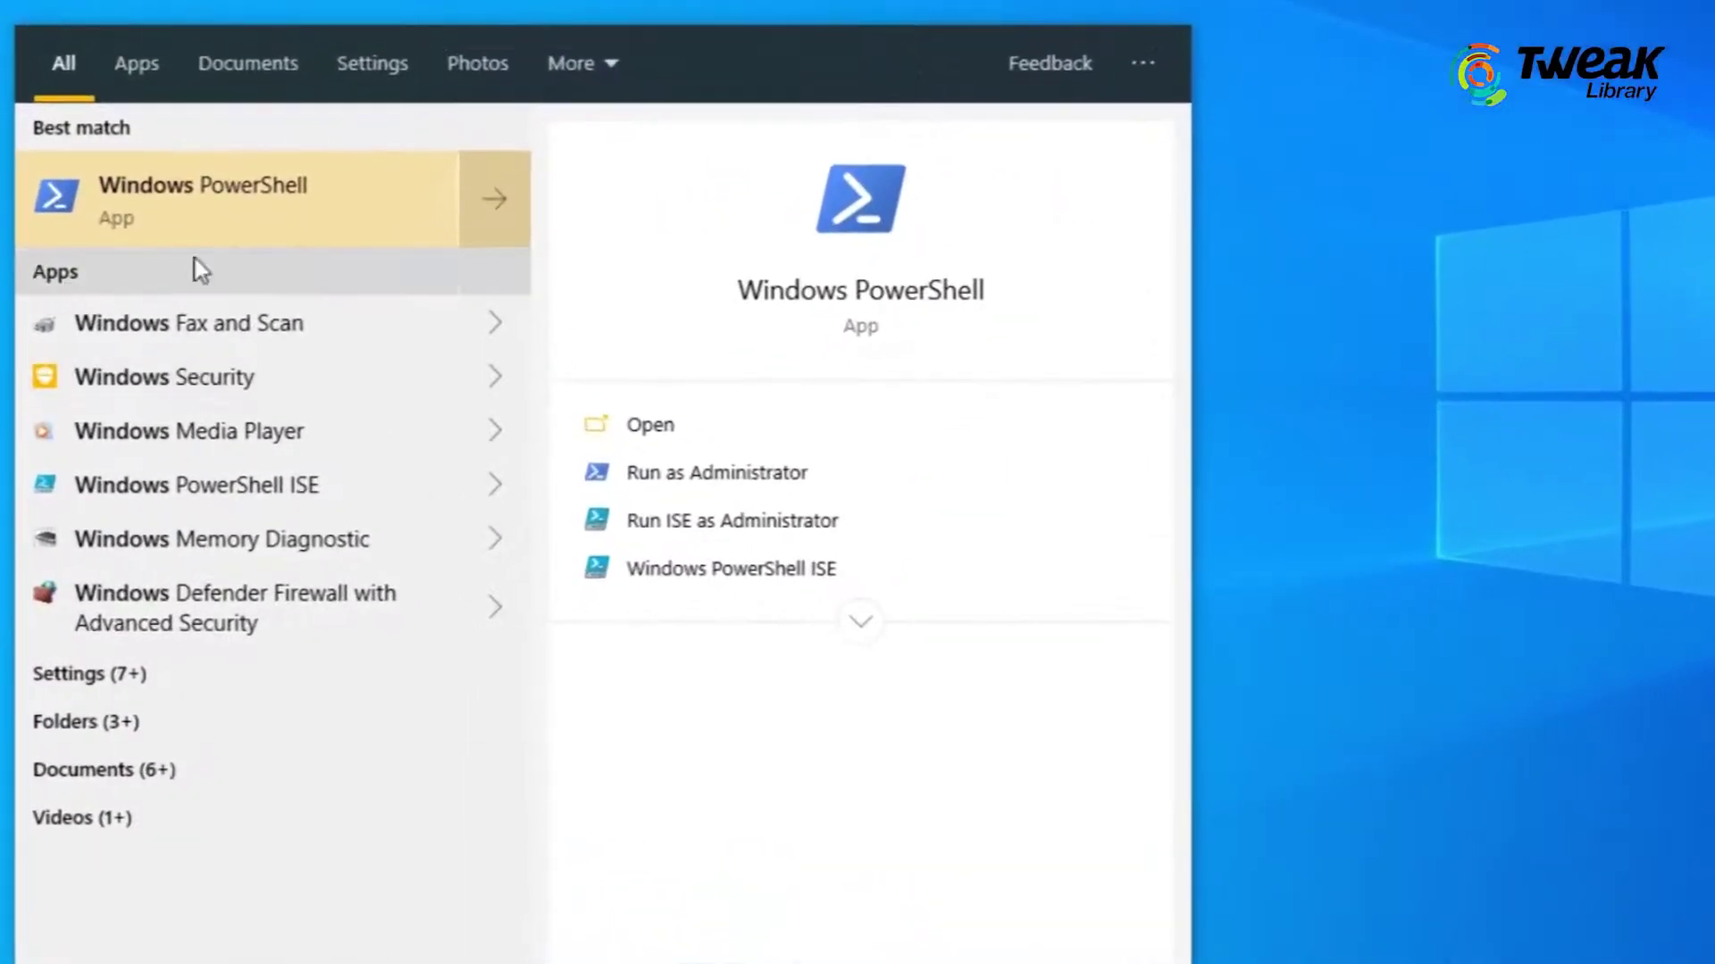
Step: Run the pasted Get-AppXPackage | Add-AppxPackage -Register command in Windows PowerShell for all Store apps
{"action": "left_click", "coordinate": [211, 210]}
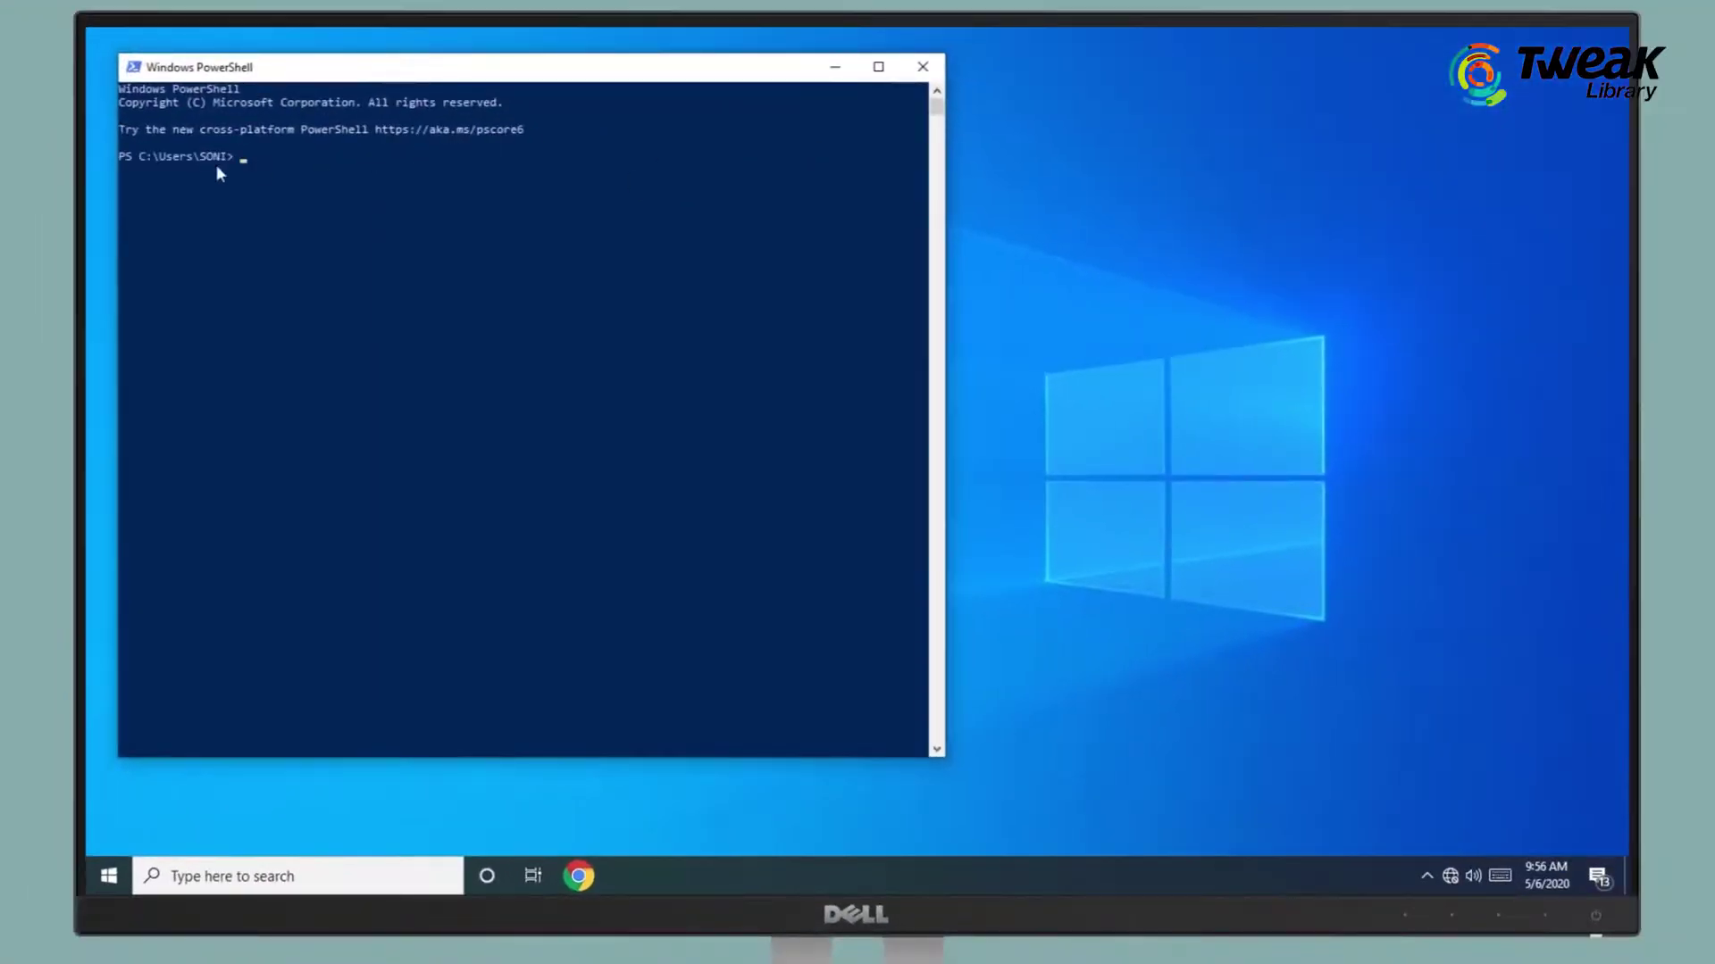
{"action": "left_click", "coordinate": [244, 161]}
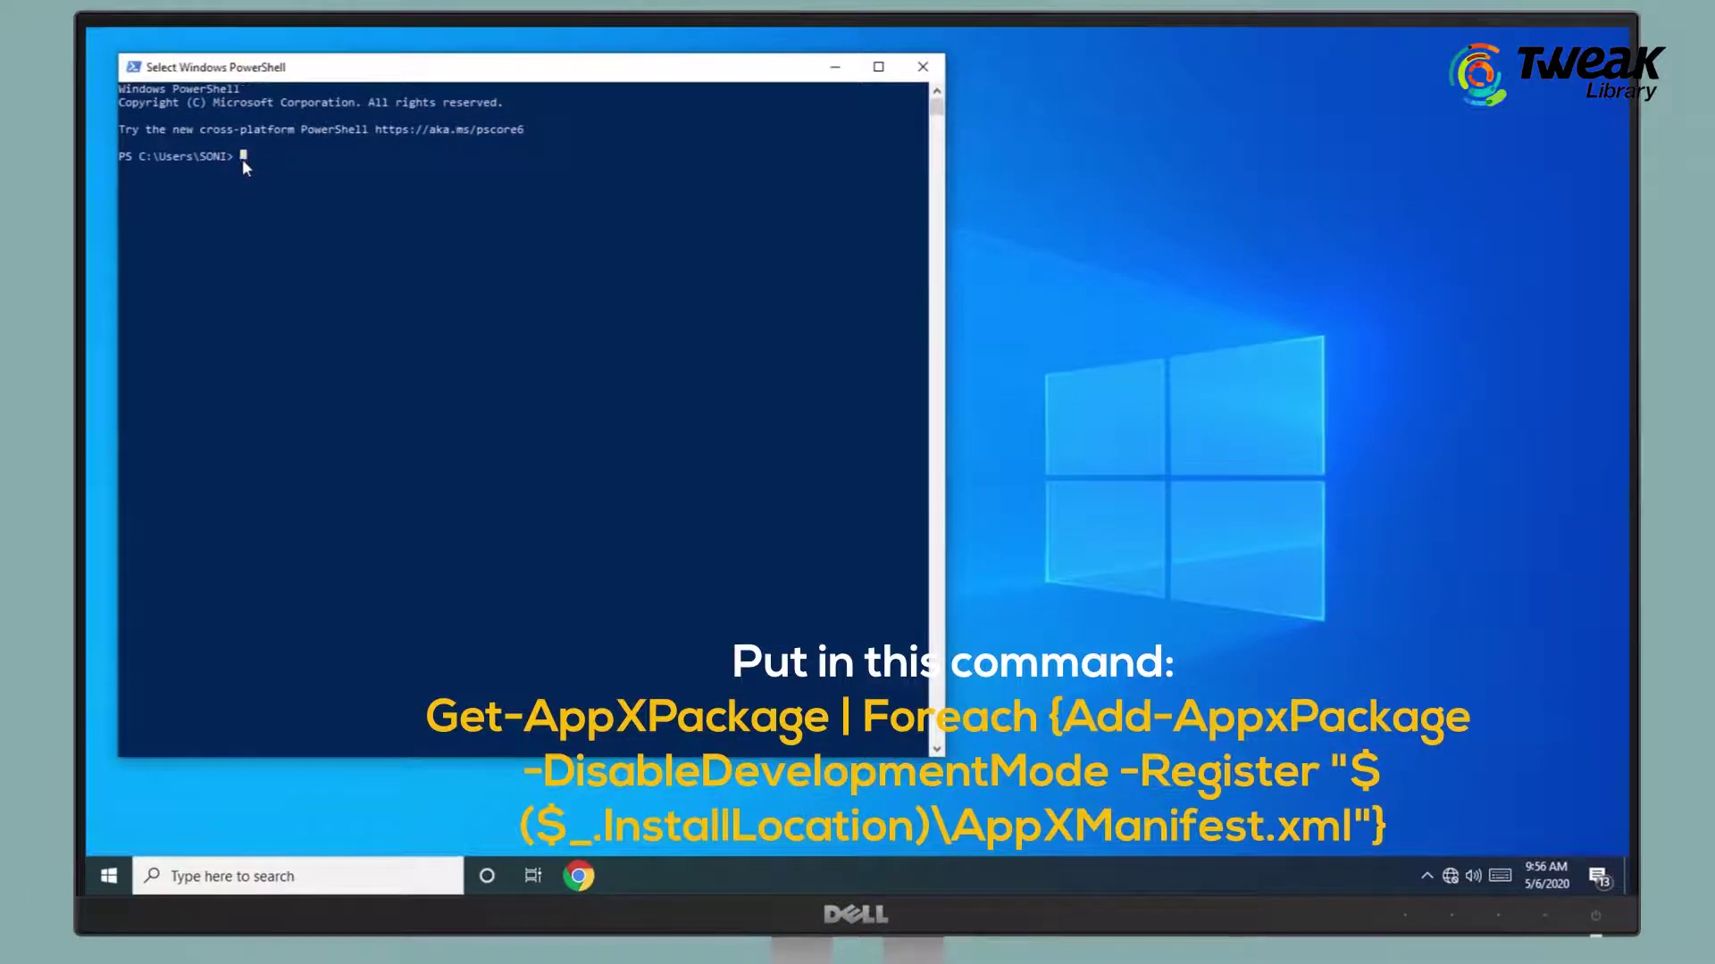
{"action": "type", "text": "Get-AppXPackage | Foreach {Add-AppxPackage -DisableDevelopmentMode -Register \"$($_.InstallLocation)\\AppXManifest.xml\"}"}
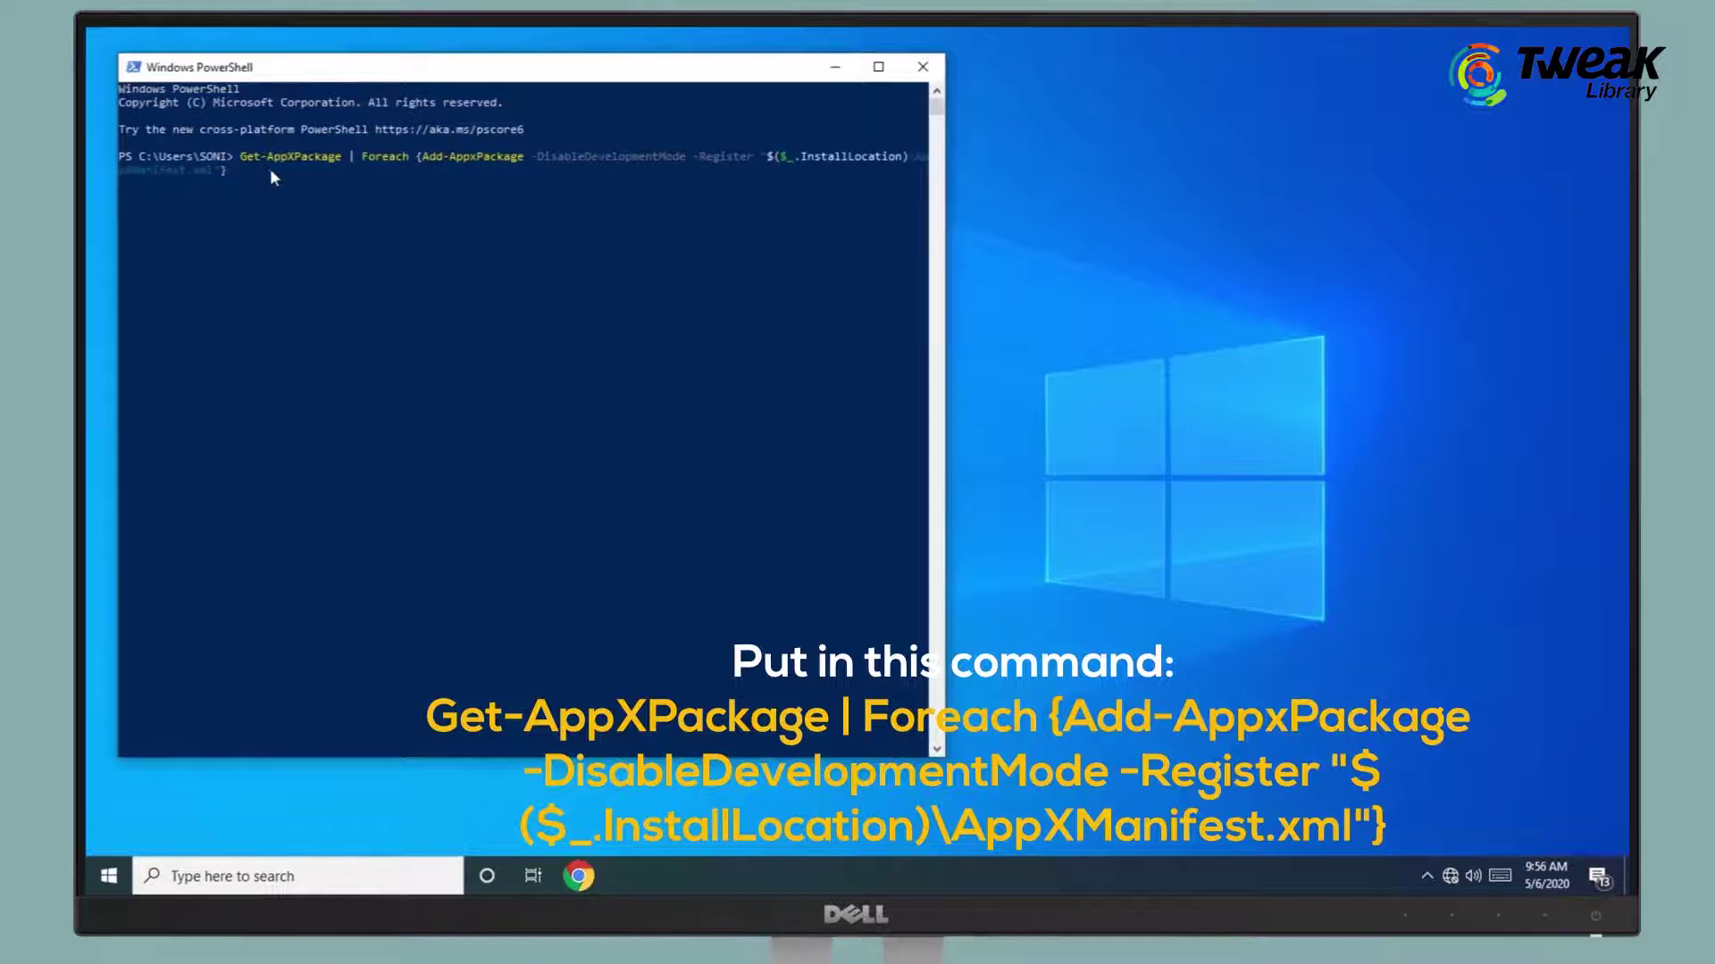
{"action": "key", "text": "Return"}
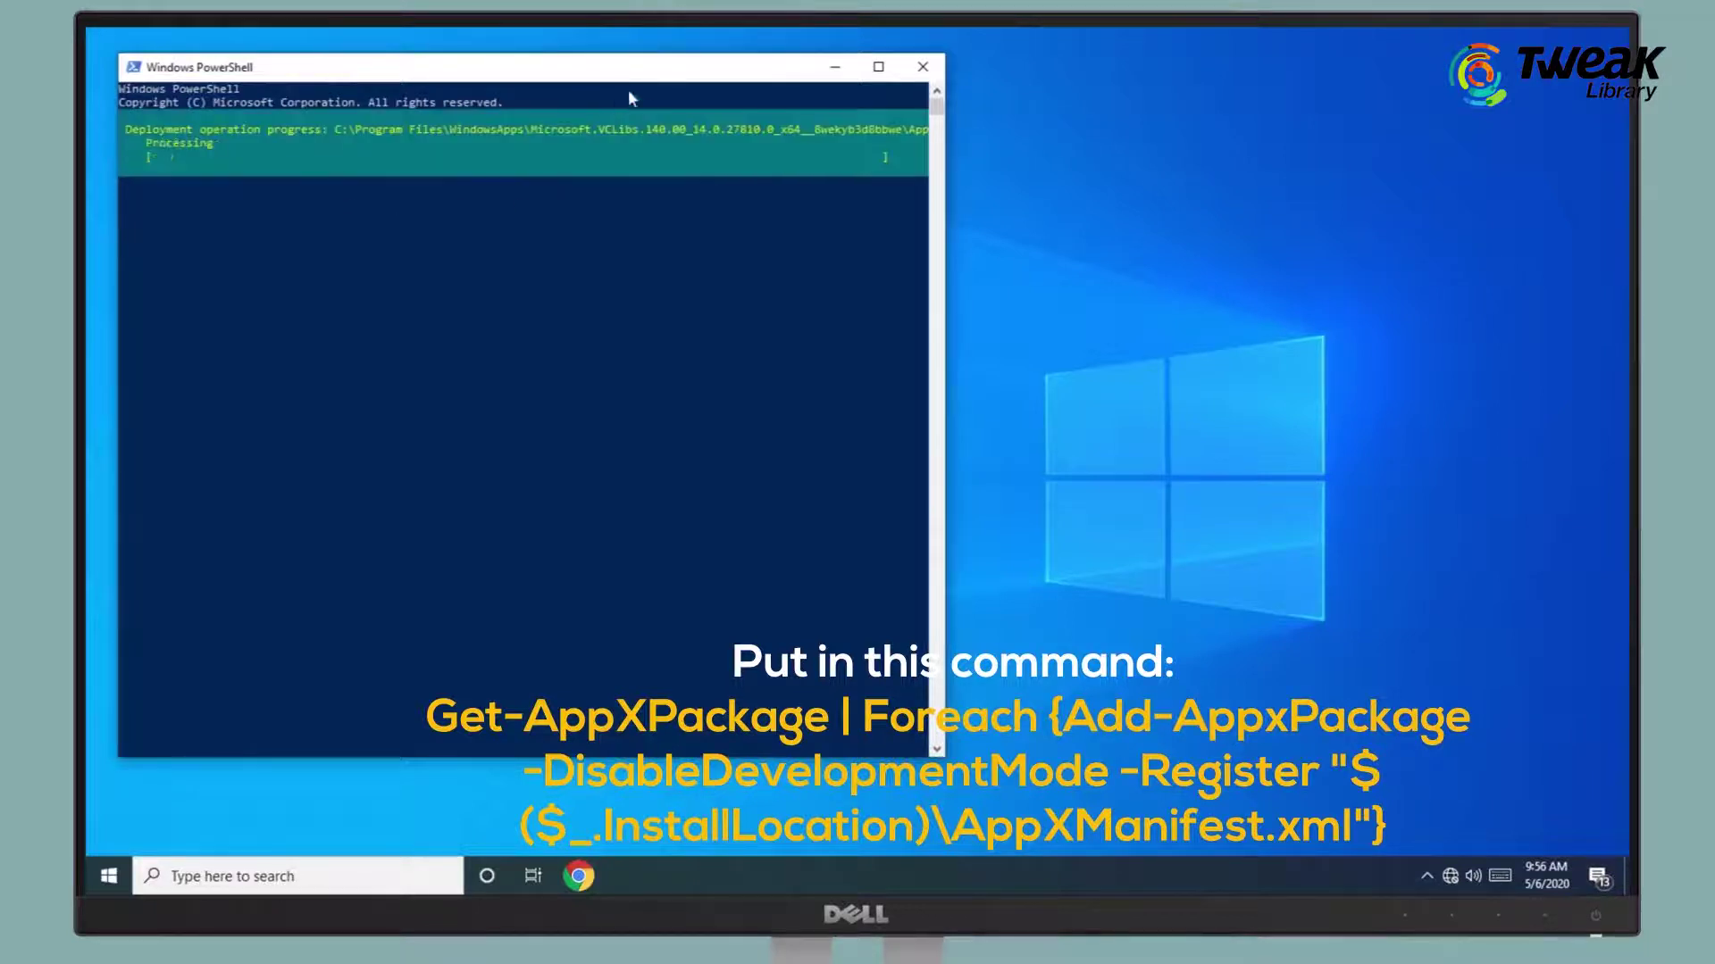
{"action": "left_click_drag", "start_coordinate": [665, 74], "coordinate": [939, 65]}
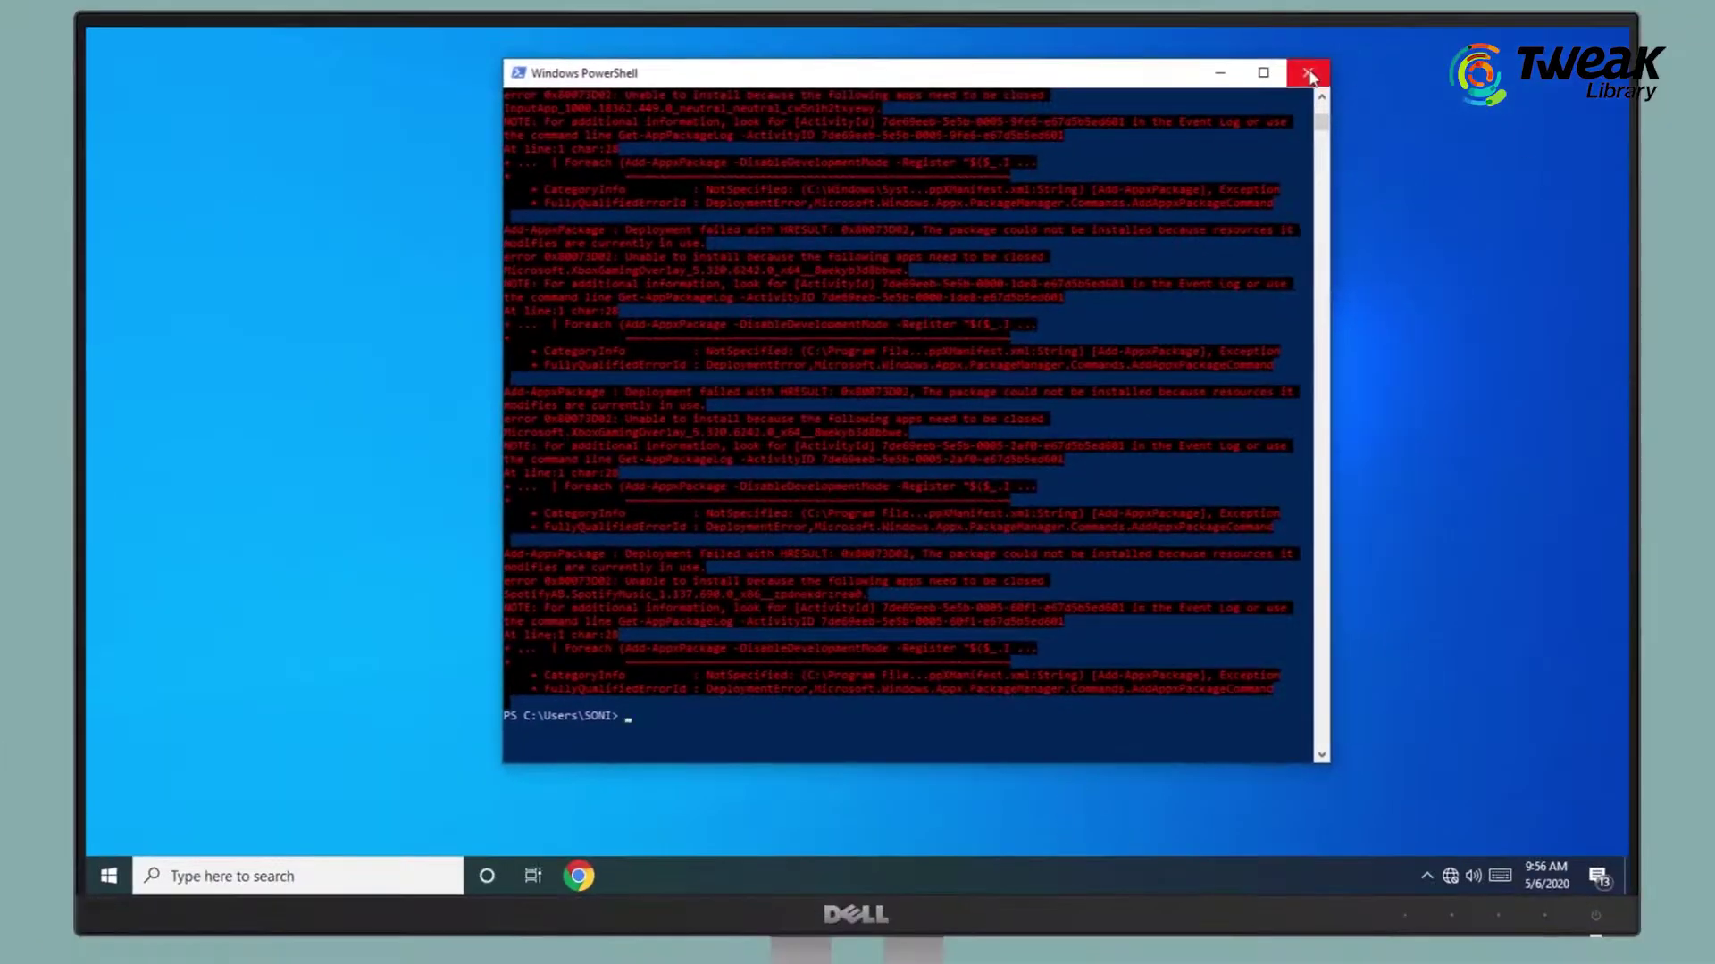
Step: Close PowerShell and restart the PC again from the Start menu's Power options
{"action": "left_click", "coordinate": [1457, 34]}
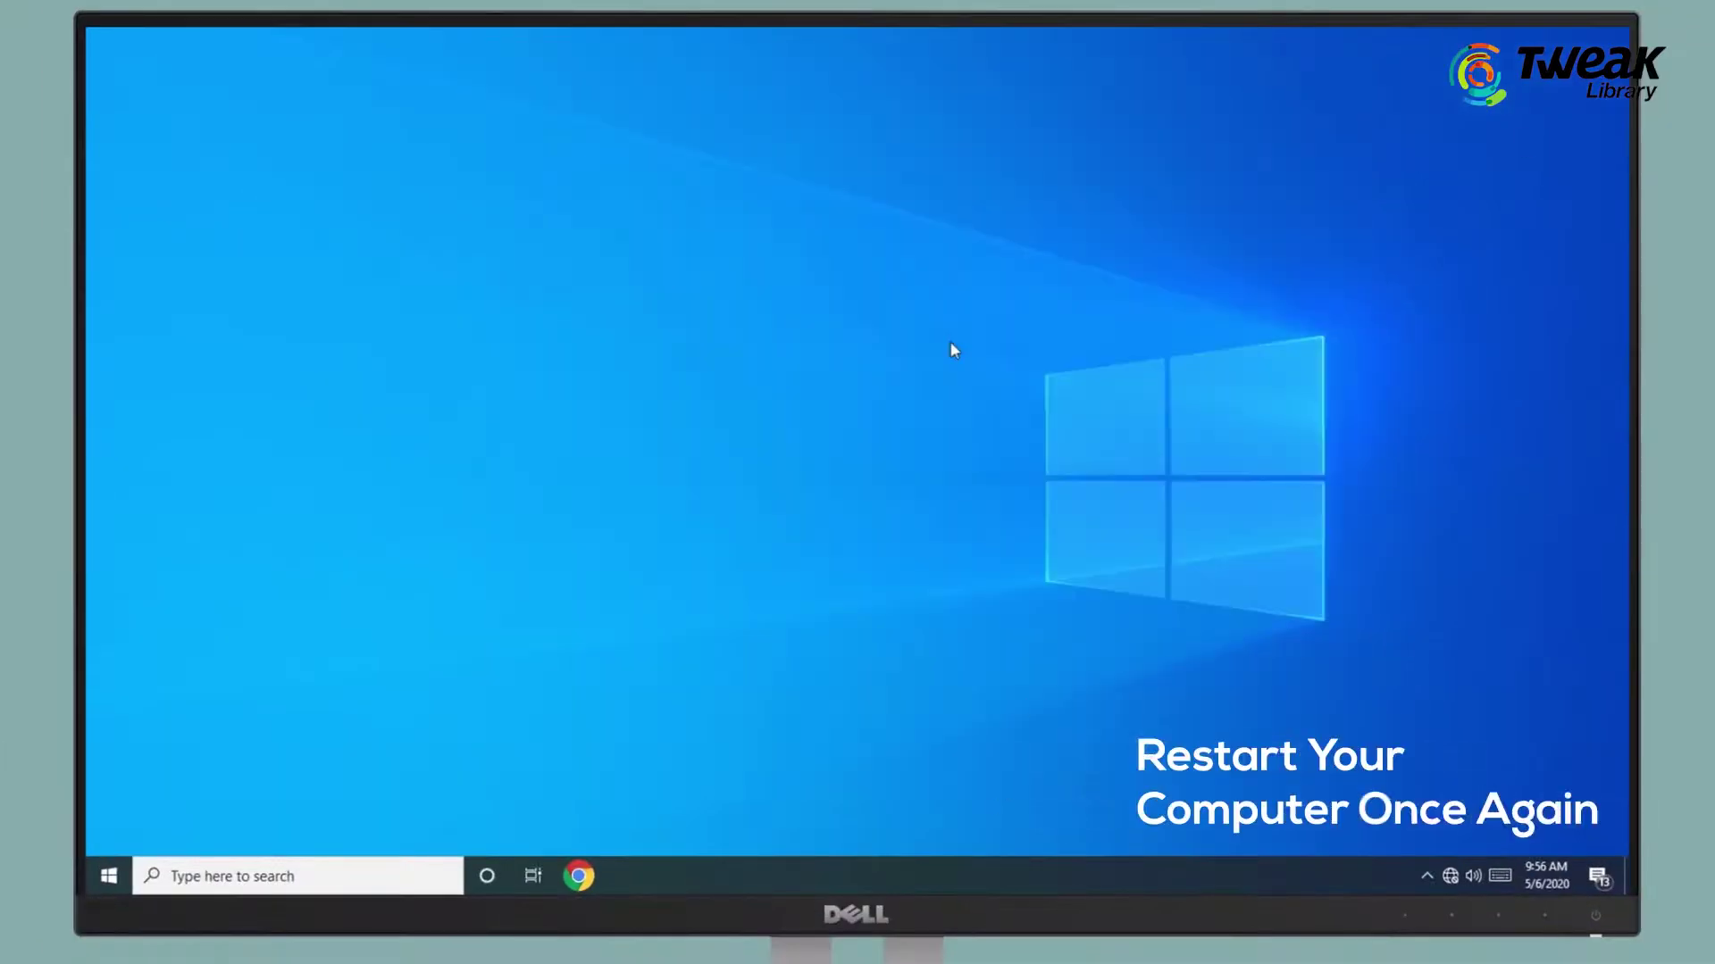
{"action": "left_click", "coordinate": [109, 876]}
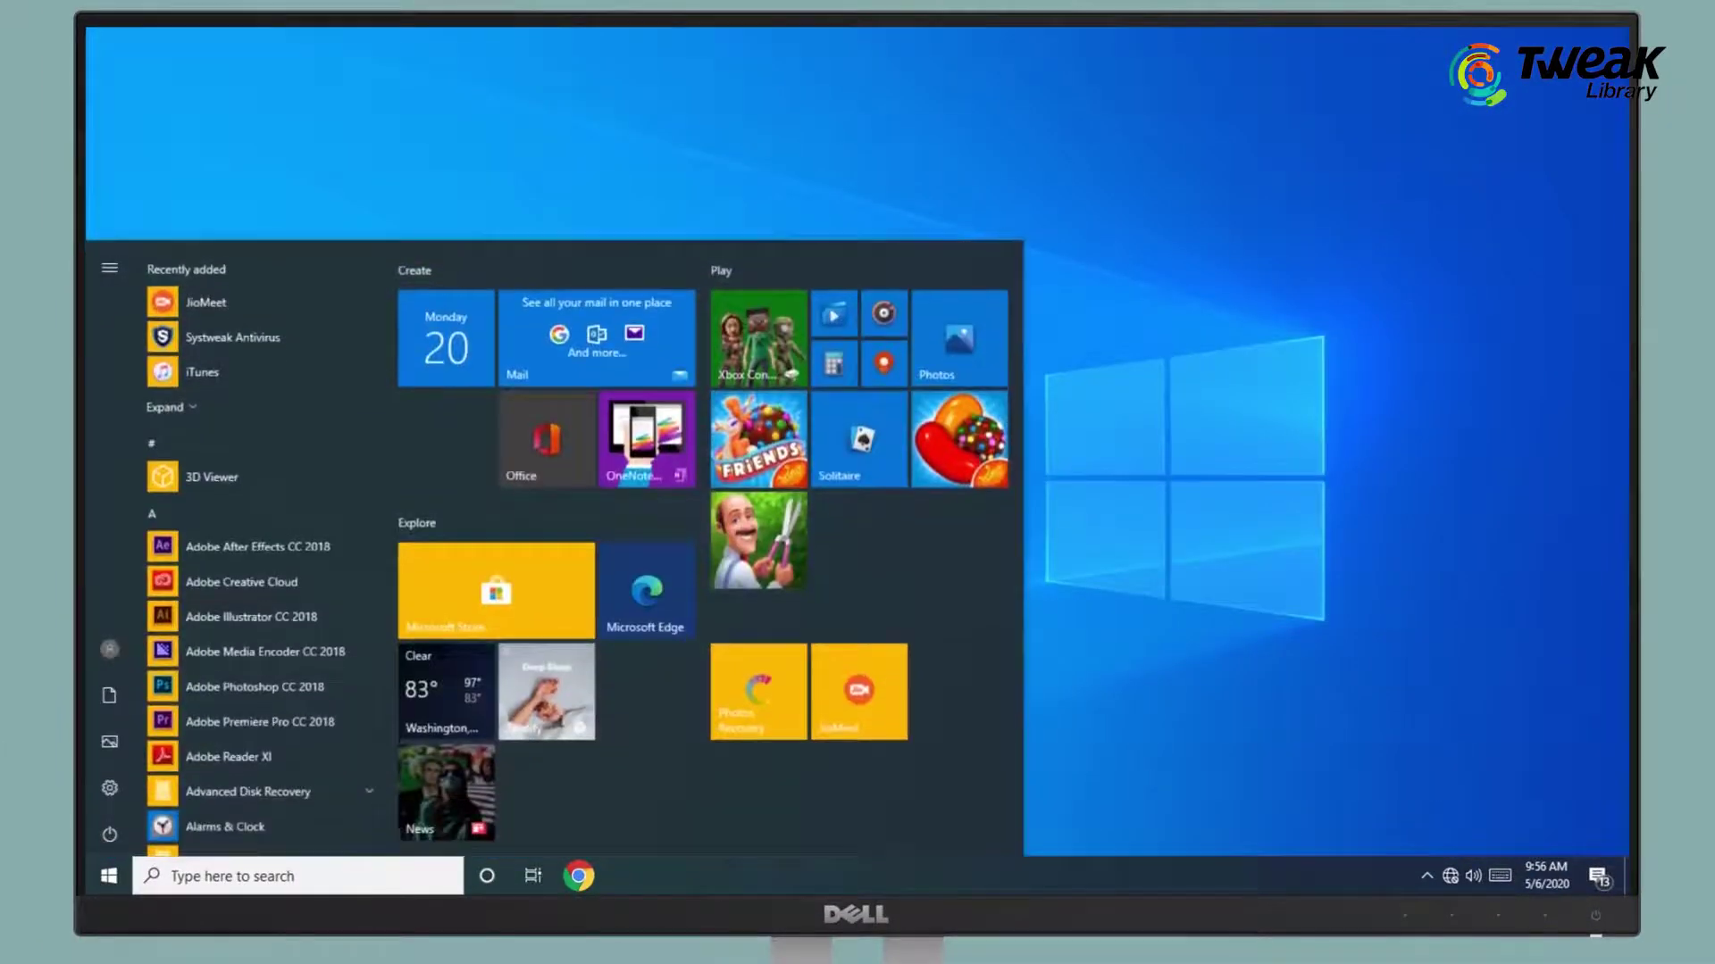
{"action": "left_click", "coordinate": [109, 833]}
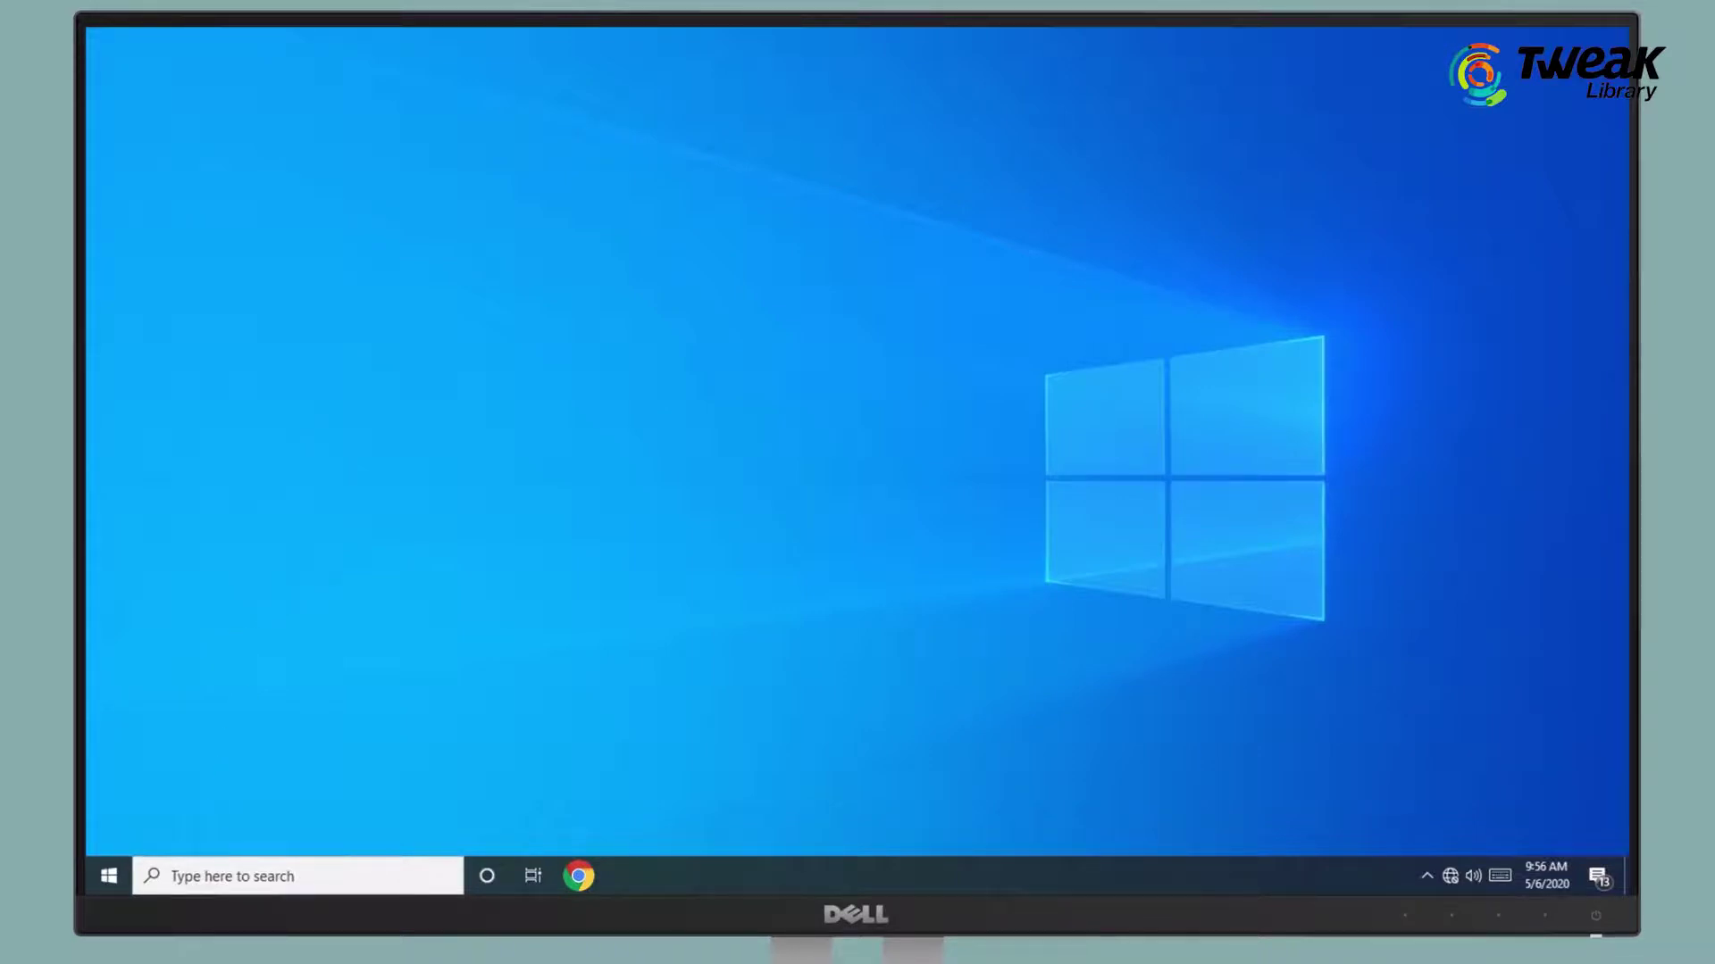
Step: Uninstall JioMeet from Settings > Apps & features, confirming both uninstall prompts
{"action": "left_click", "coordinate": [109, 876]}
{"action": "left_click", "coordinate": [114, 790]}
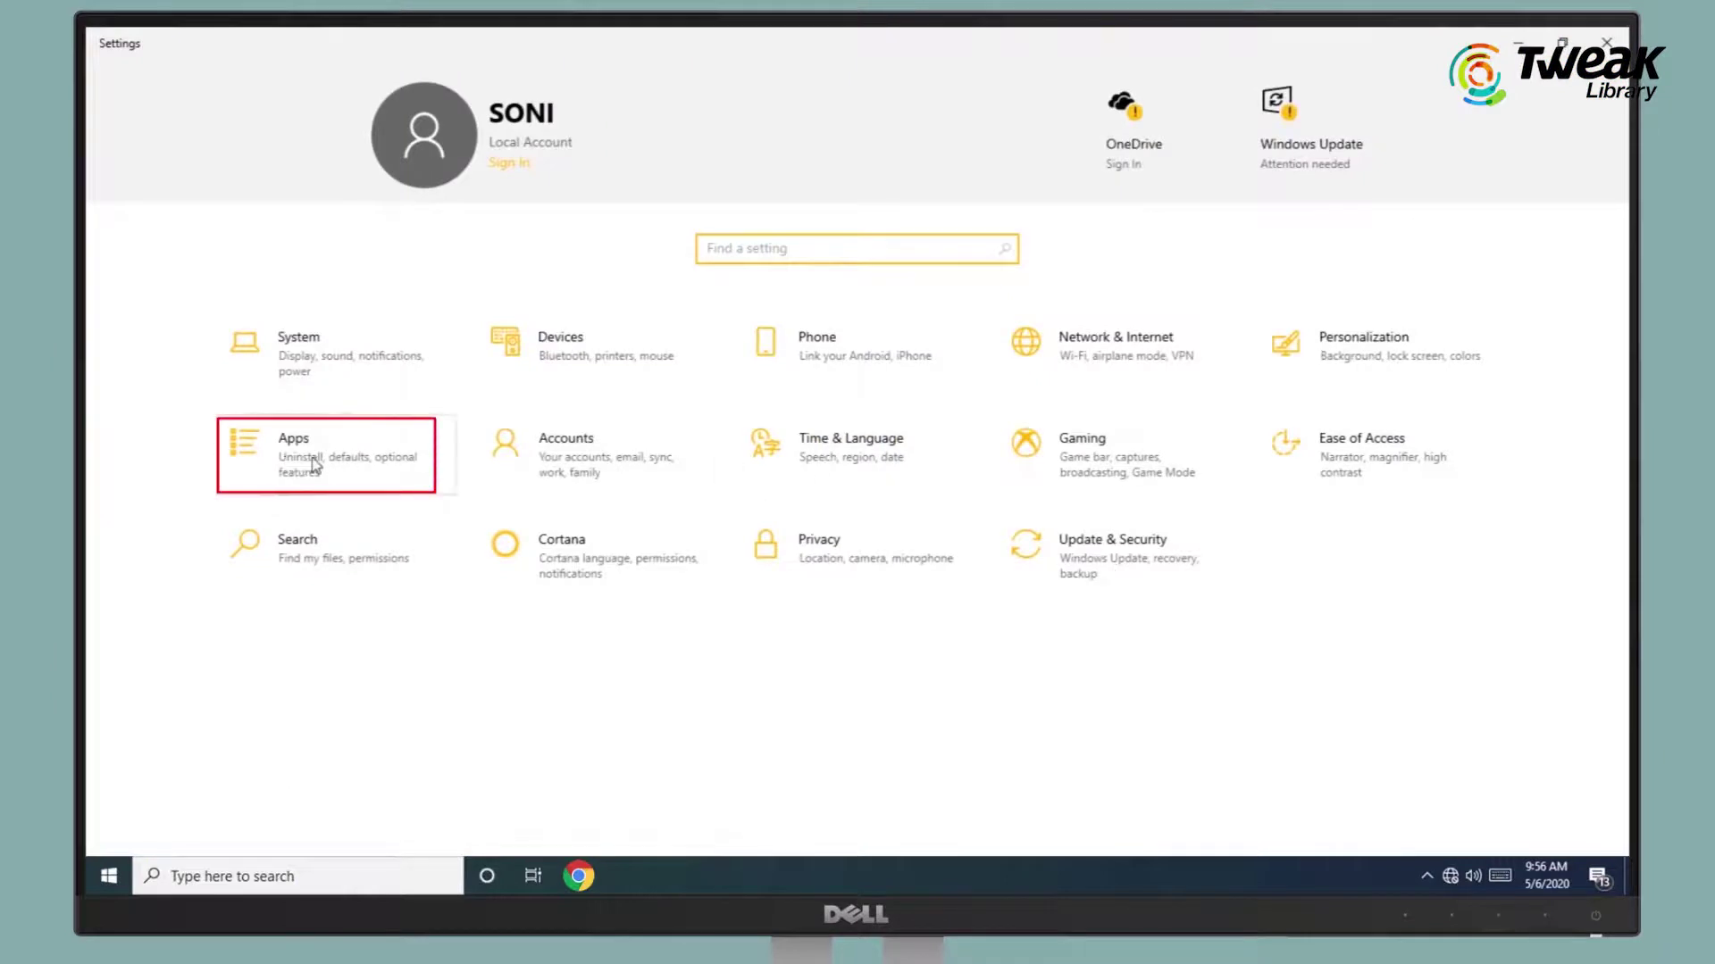
{"action": "left_click", "coordinate": [313, 463]}
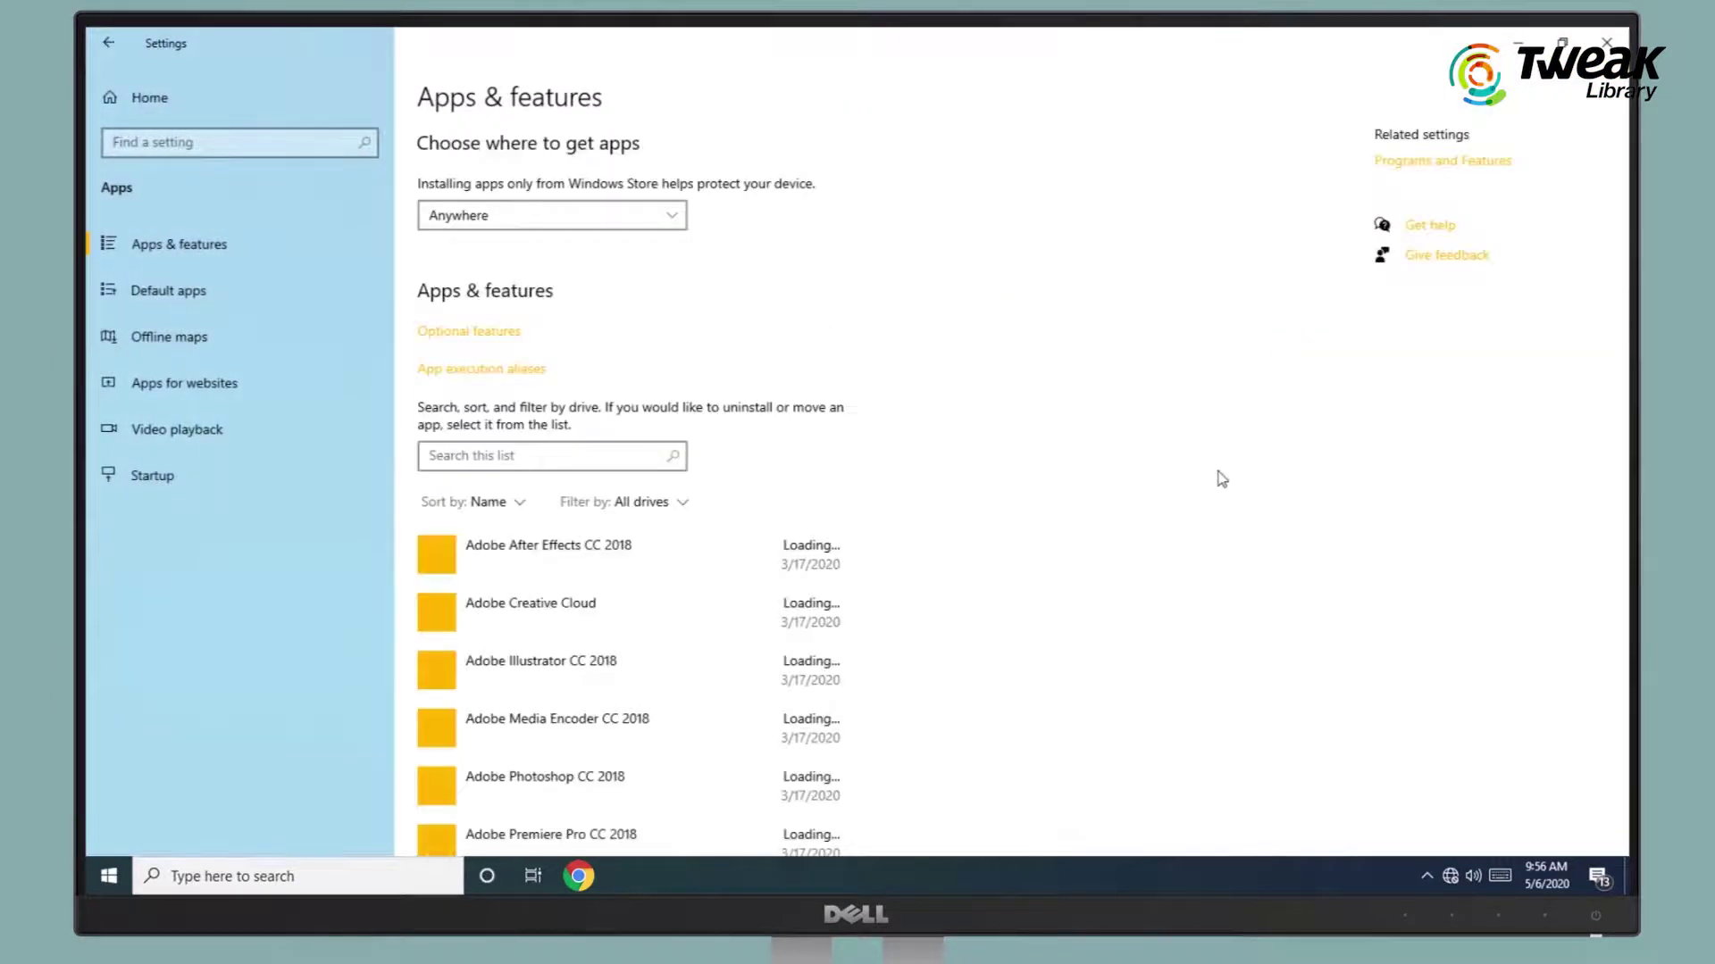
{"action": "scroll", "coordinate": [1221, 480], "scroll_direction": "down", "scroll_amount": 5}
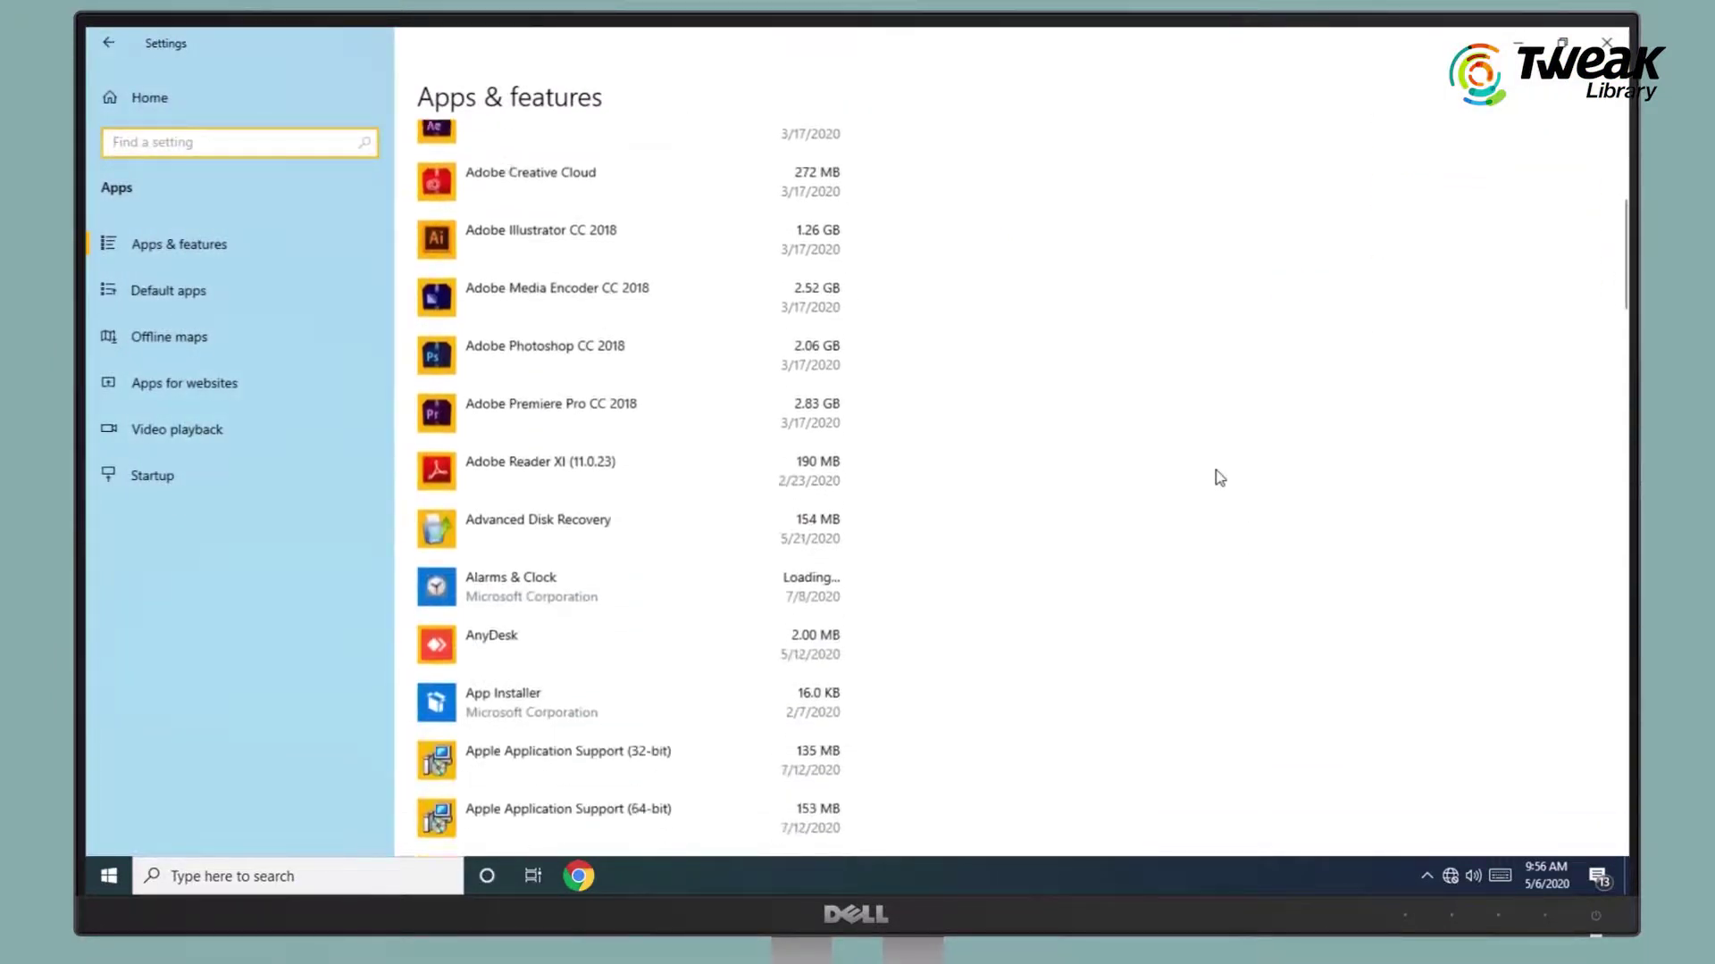
{"action": "scroll", "coordinate": [1219, 479], "scroll_direction": "down", "scroll_amount": 8}
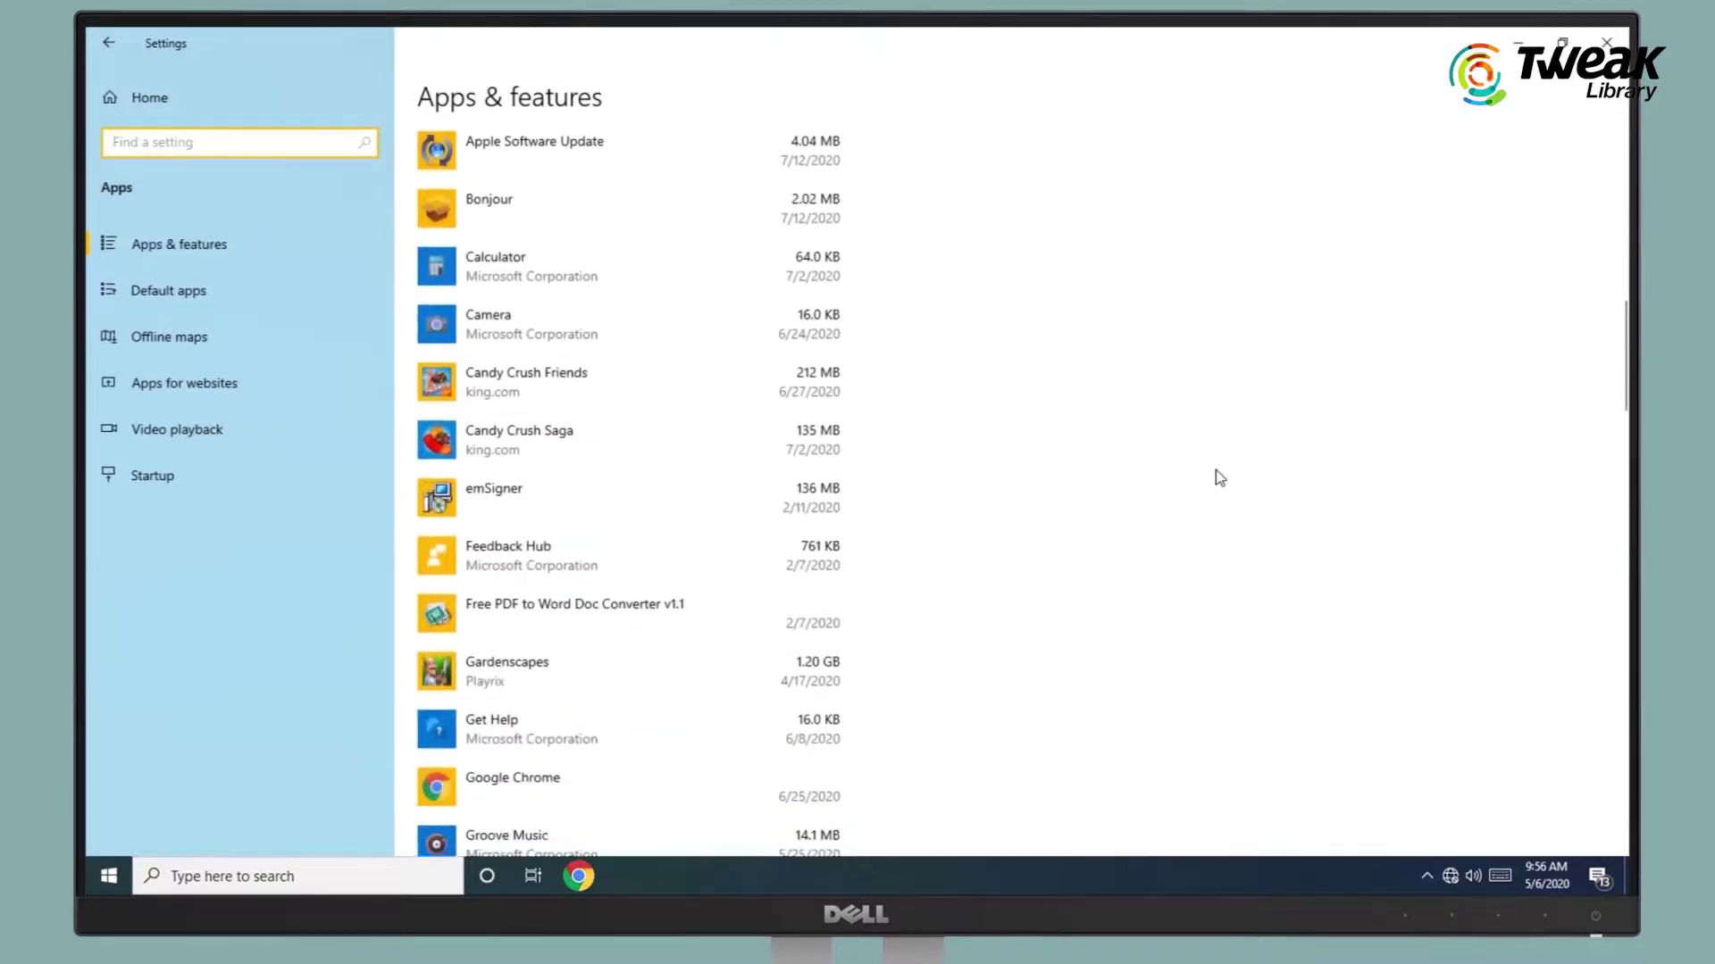
{"action": "scroll", "coordinate": [1220, 479], "scroll_direction": "down", "scroll_amount": 7}
{"action": "left_click", "coordinate": [516, 473]}
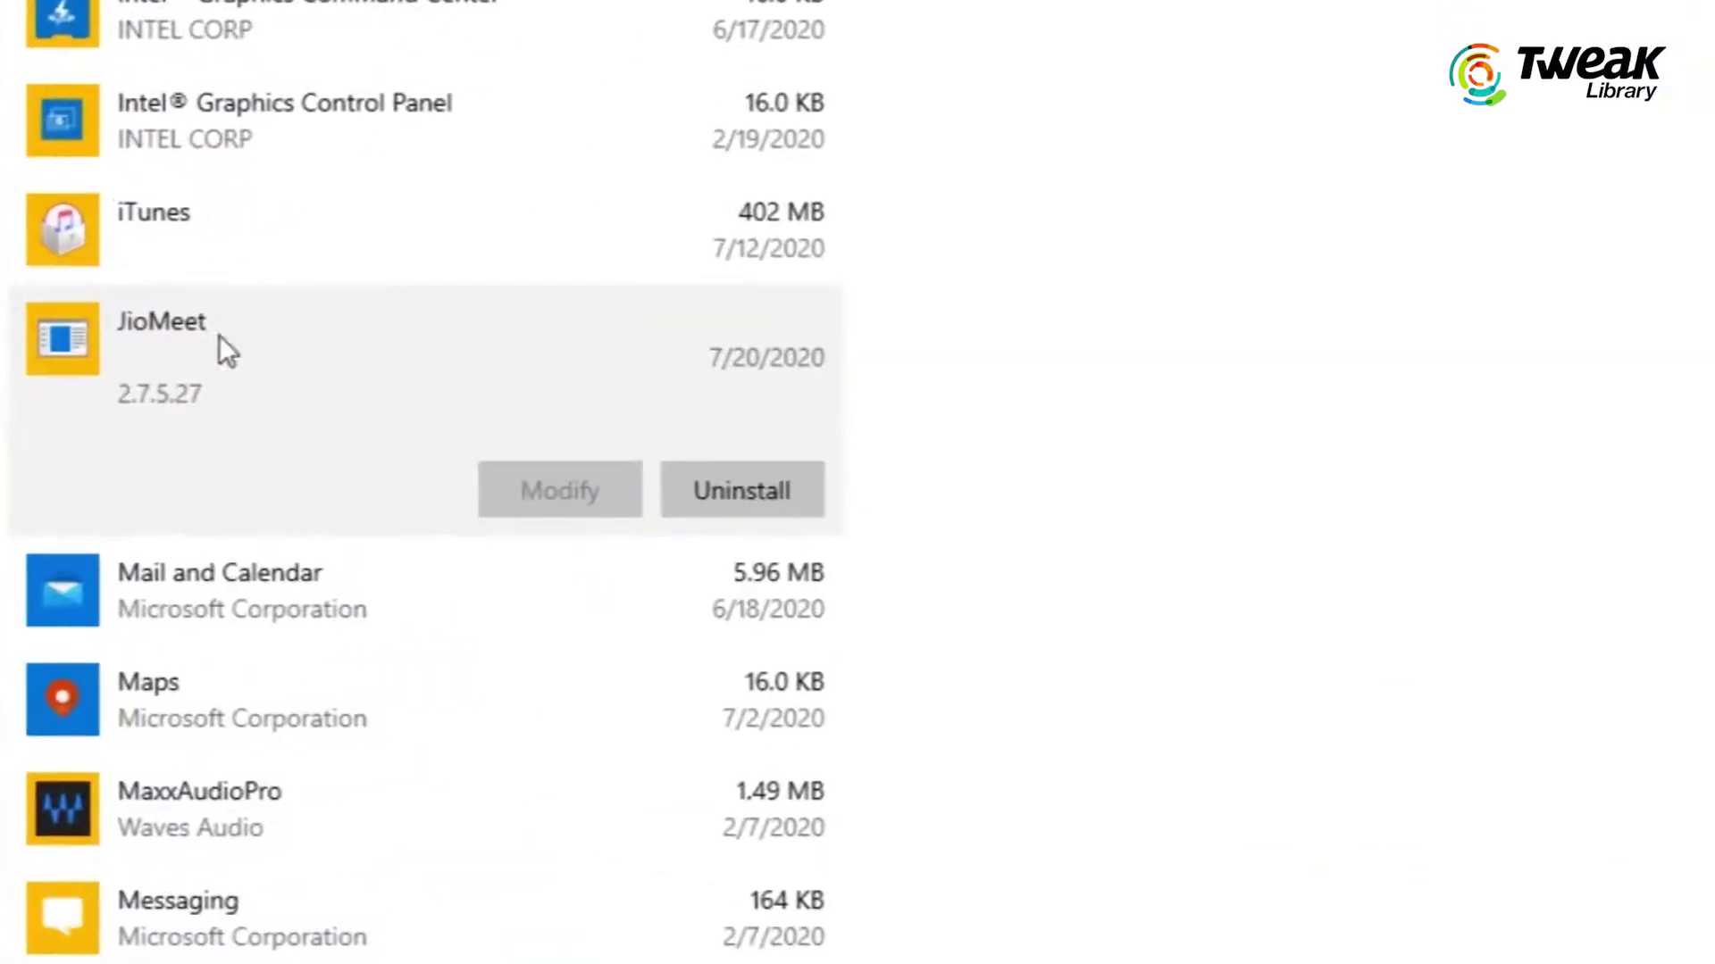
{"action": "left_click", "coordinate": [730, 488]}
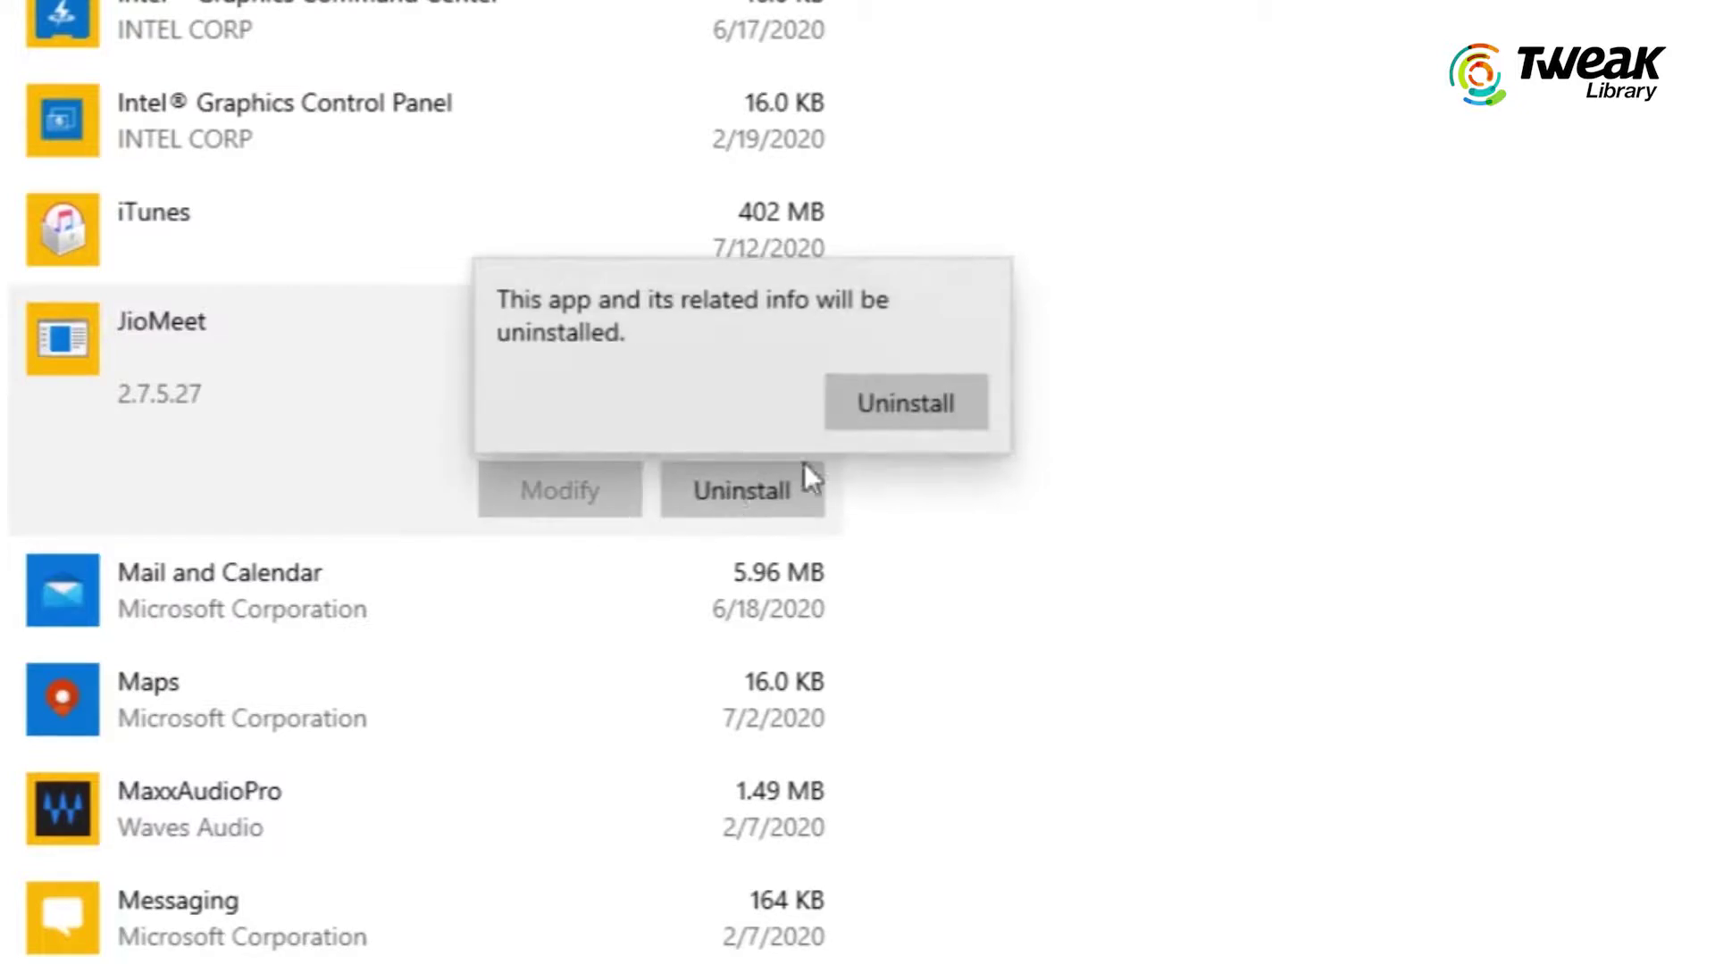
{"action": "left_click", "coordinate": [911, 420]}
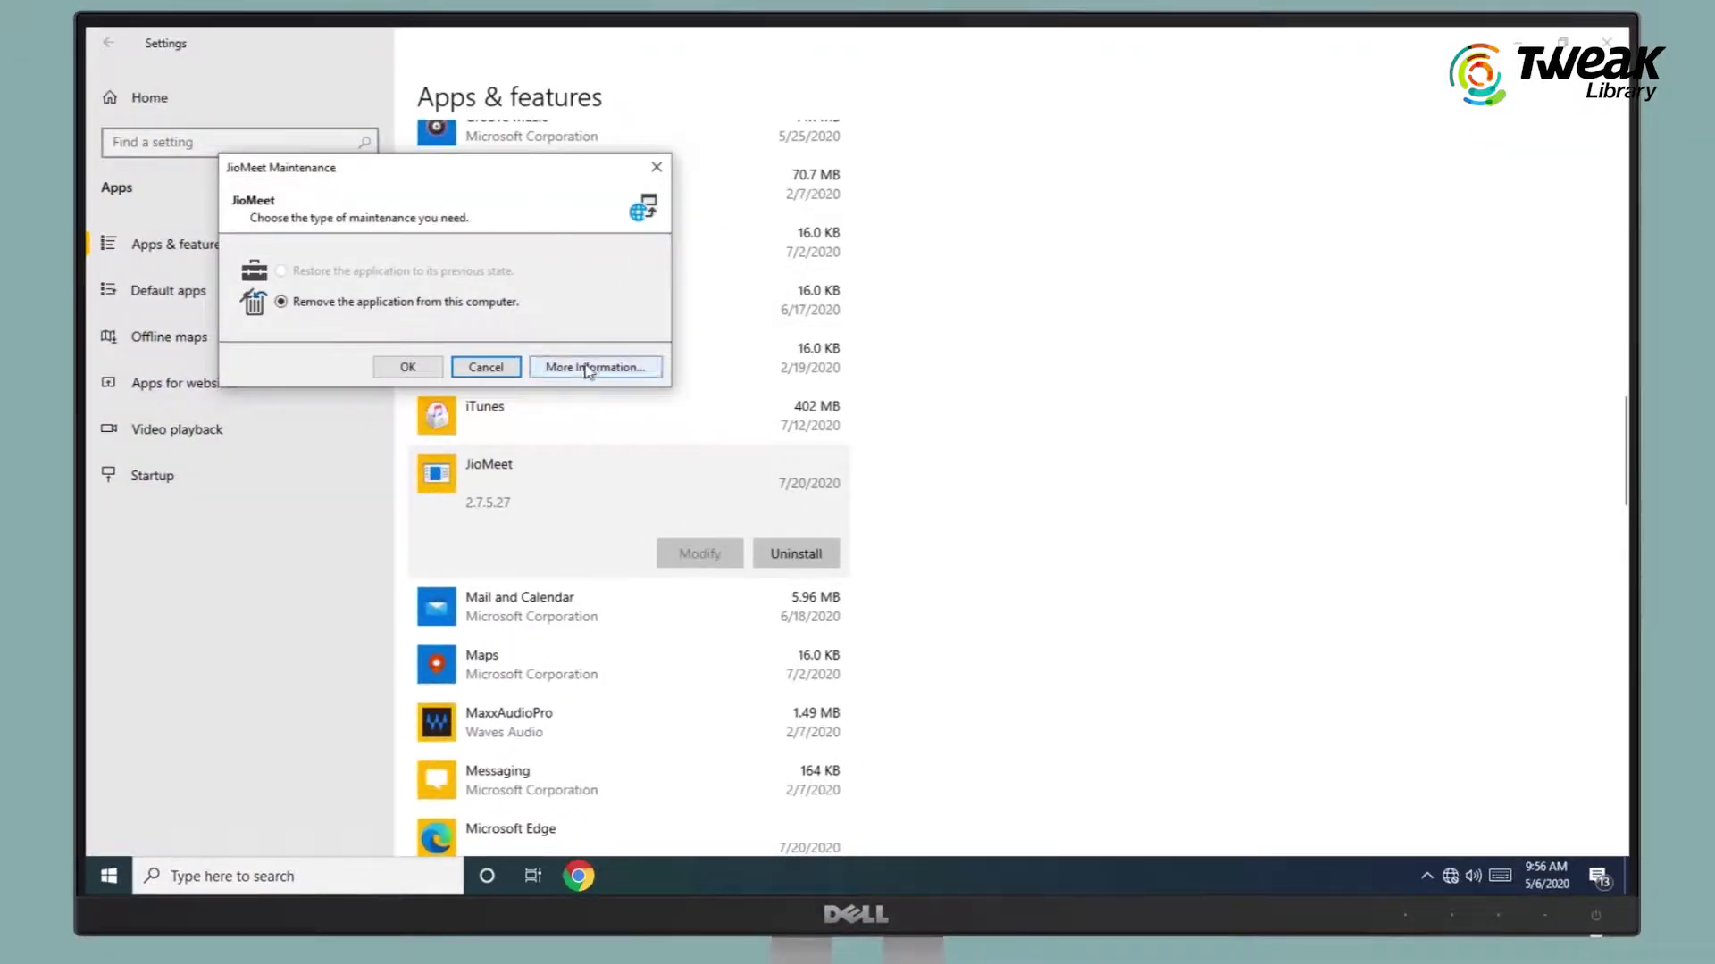
{"action": "left_click", "coordinate": [402, 371]}
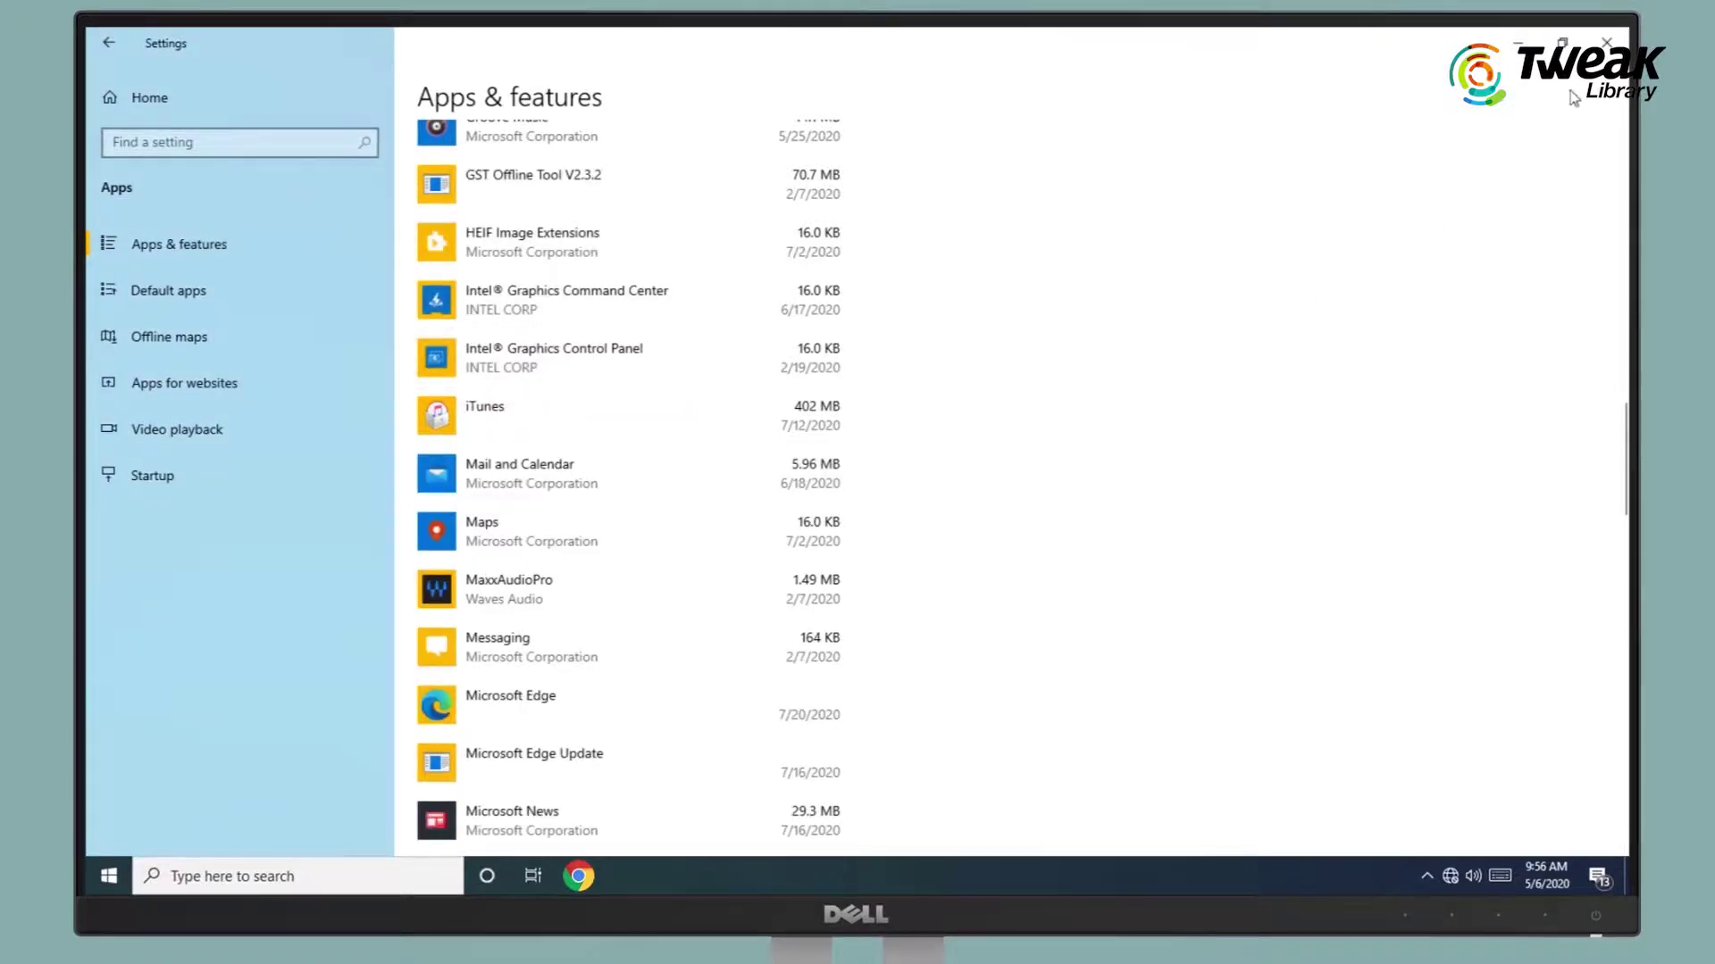
Step: Close Settings and refresh the desktop
{"action": "left_click", "coordinate": [1606, 42]}
{"action": "right_click", "coordinate": [615, 295]}
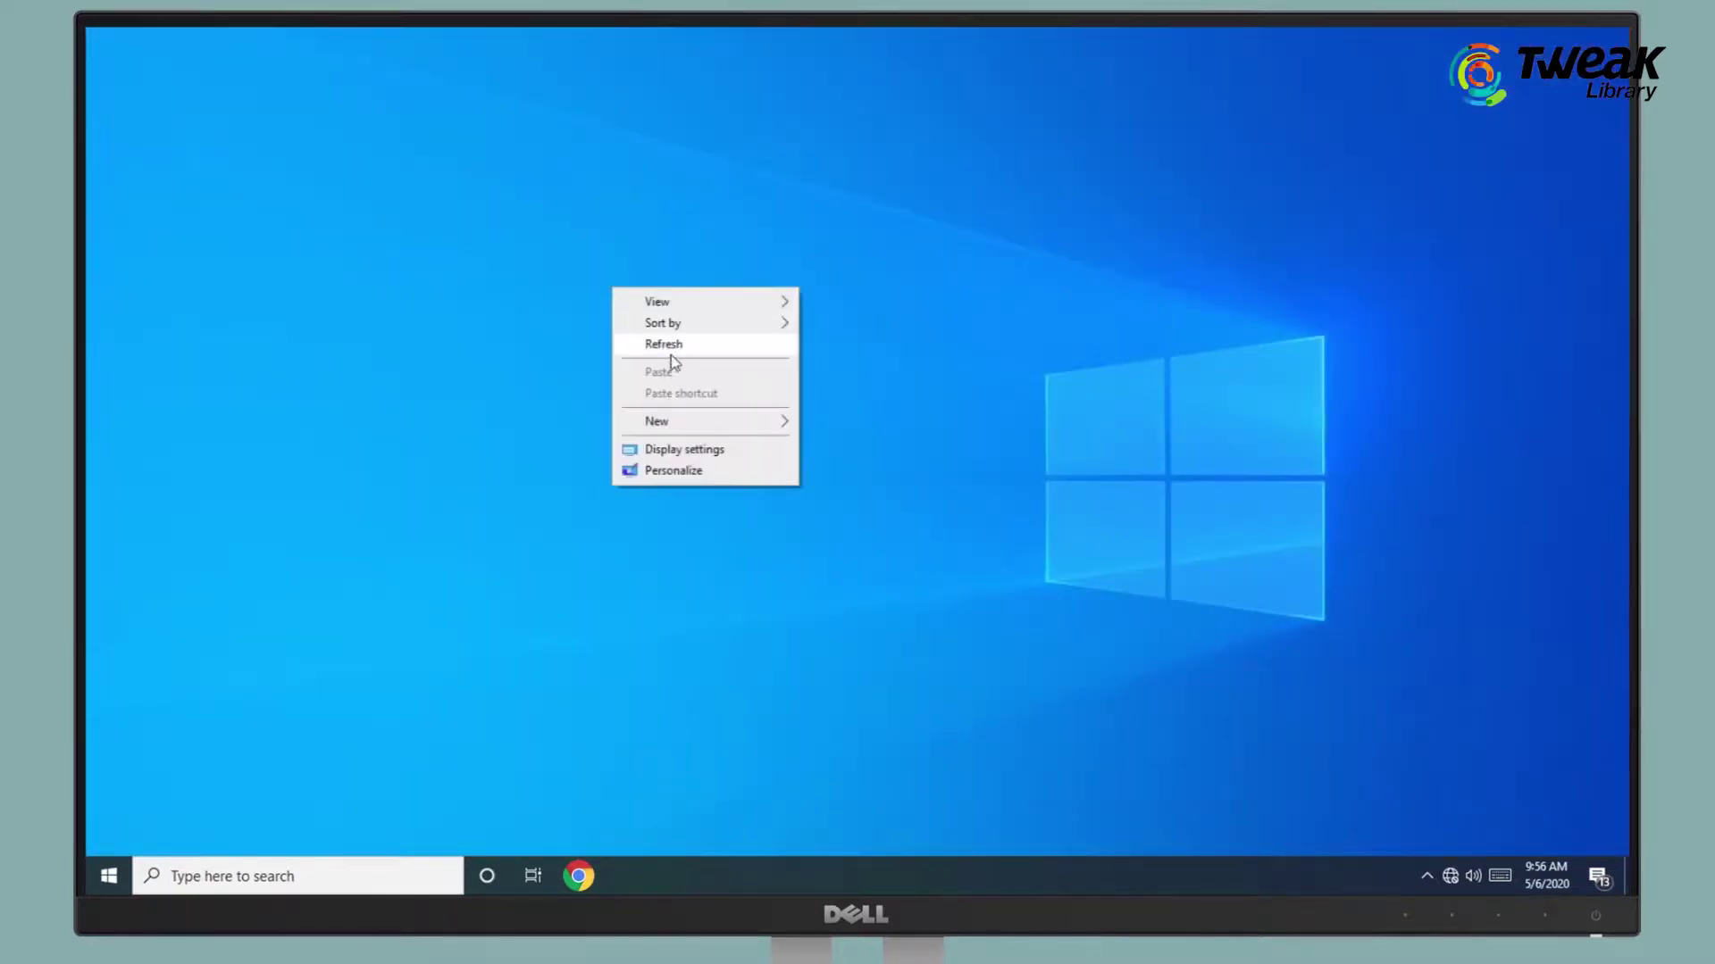
{"action": "left_click", "coordinate": [670, 351]}
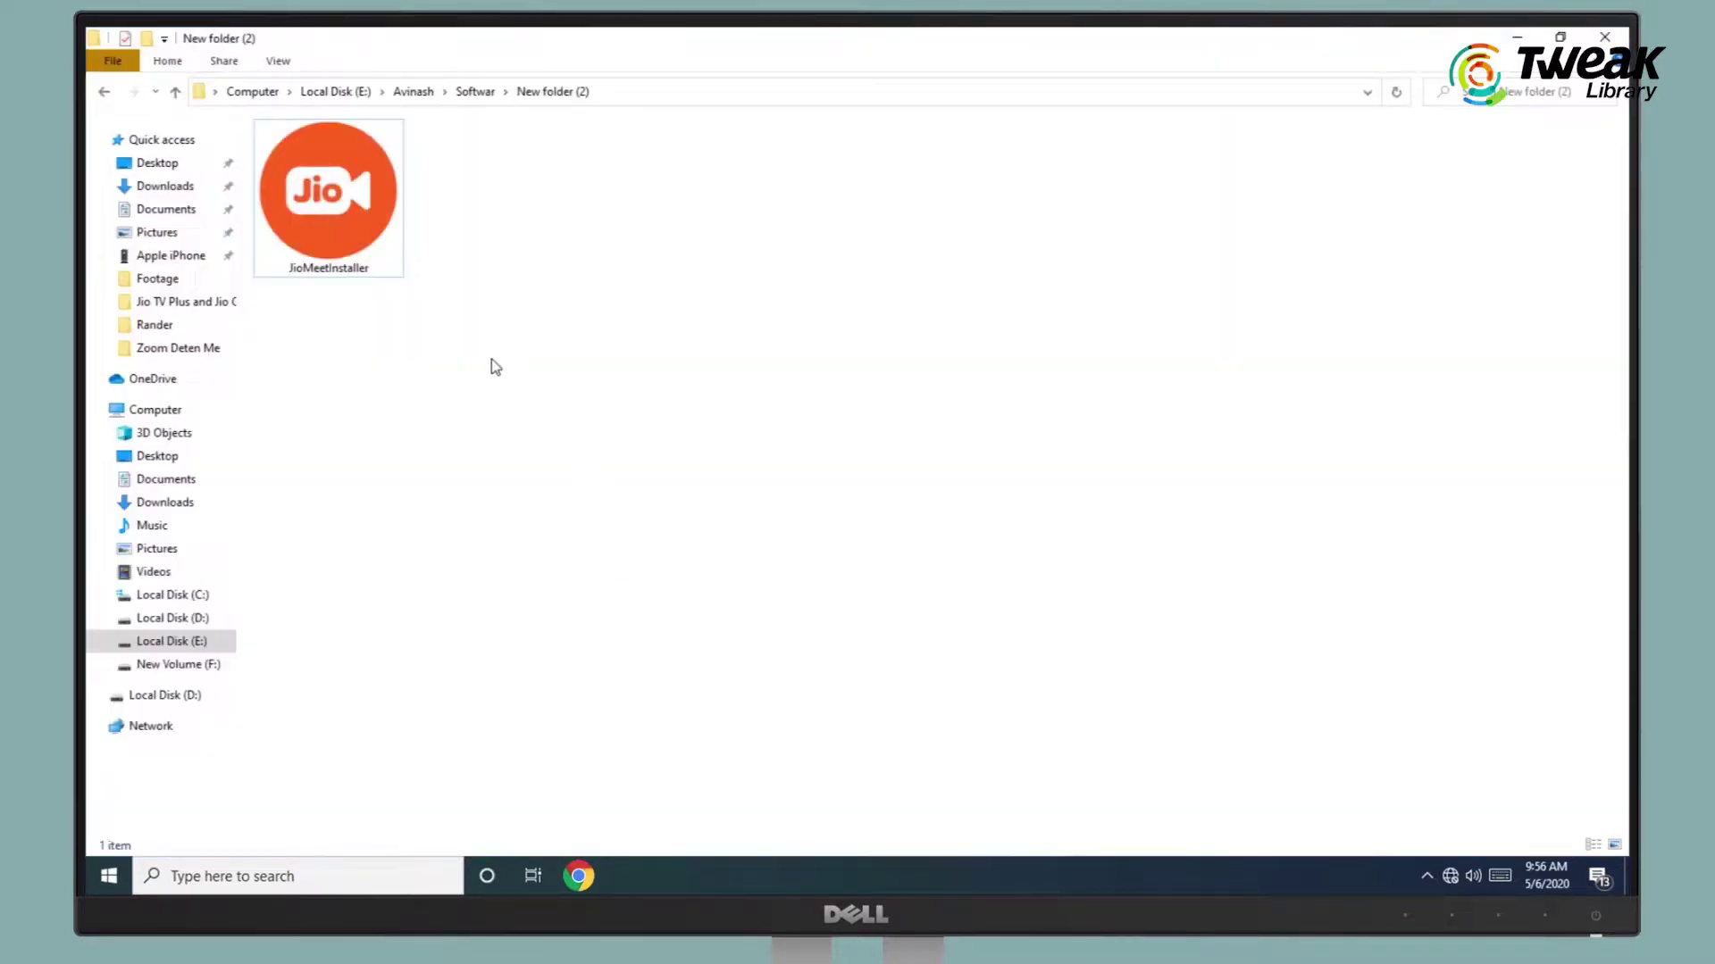
Step: Run JioMeetInstaller as administrator and install JioMeet with Proceed and Install Now
{"action": "left_click", "coordinate": [350, 249]}
{"action": "right_click", "coordinate": [349, 249]}
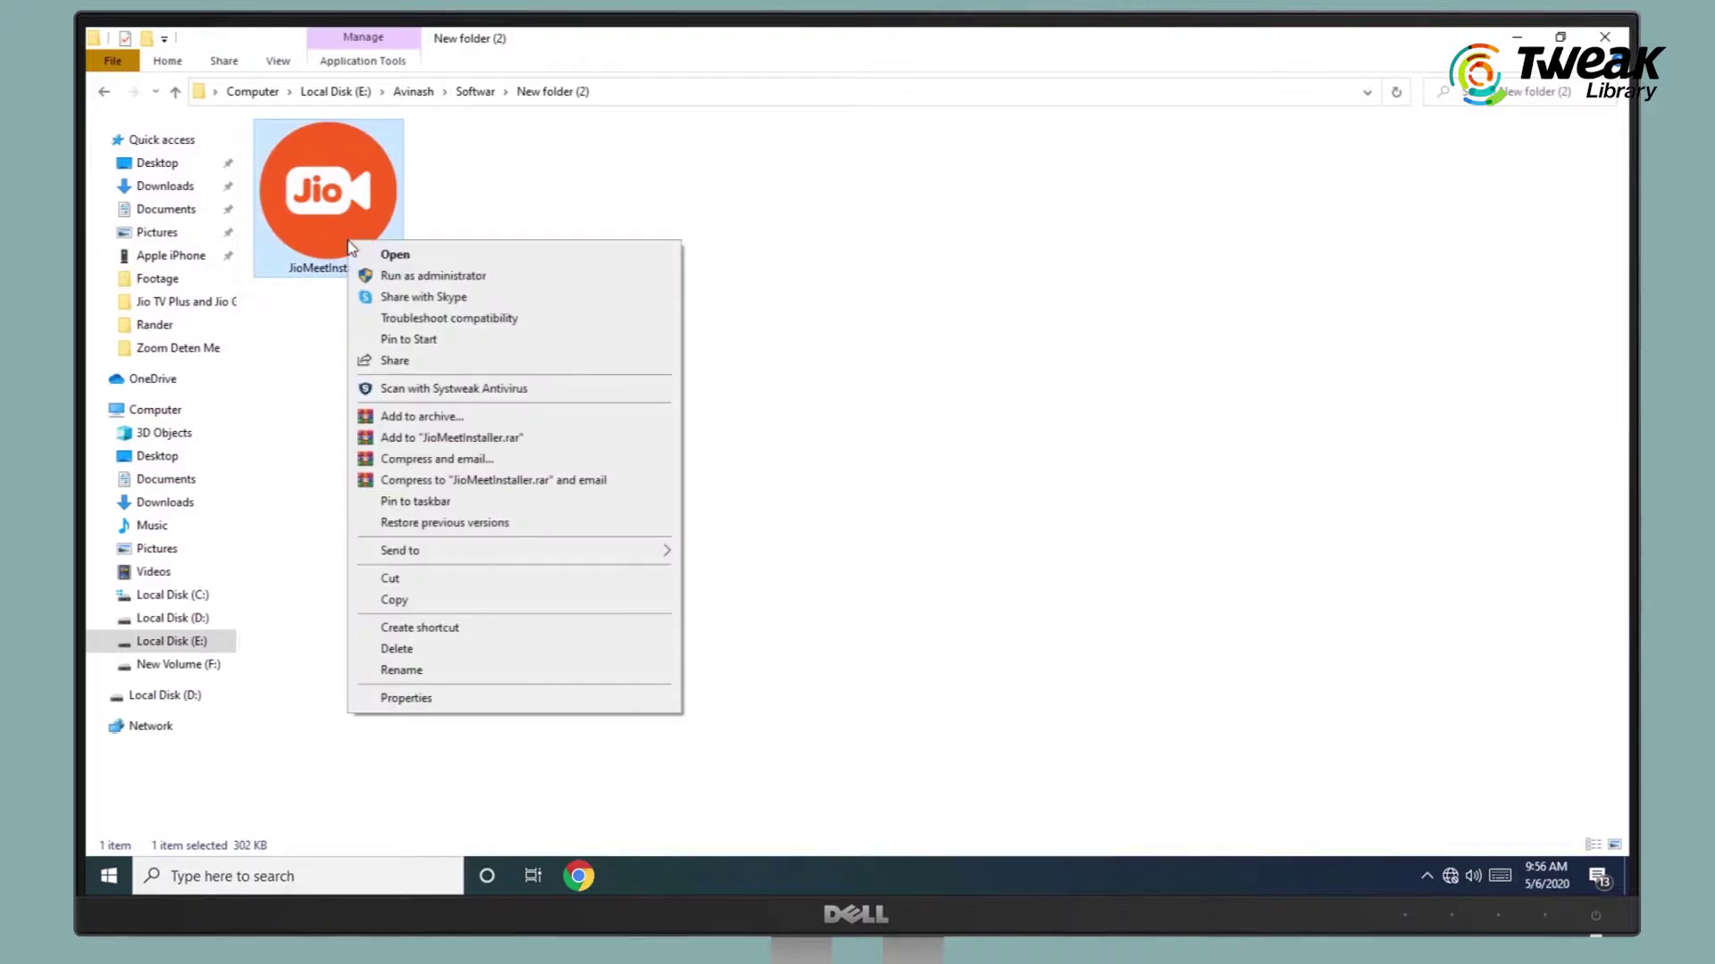
{"action": "left_click", "coordinate": [393, 271]}
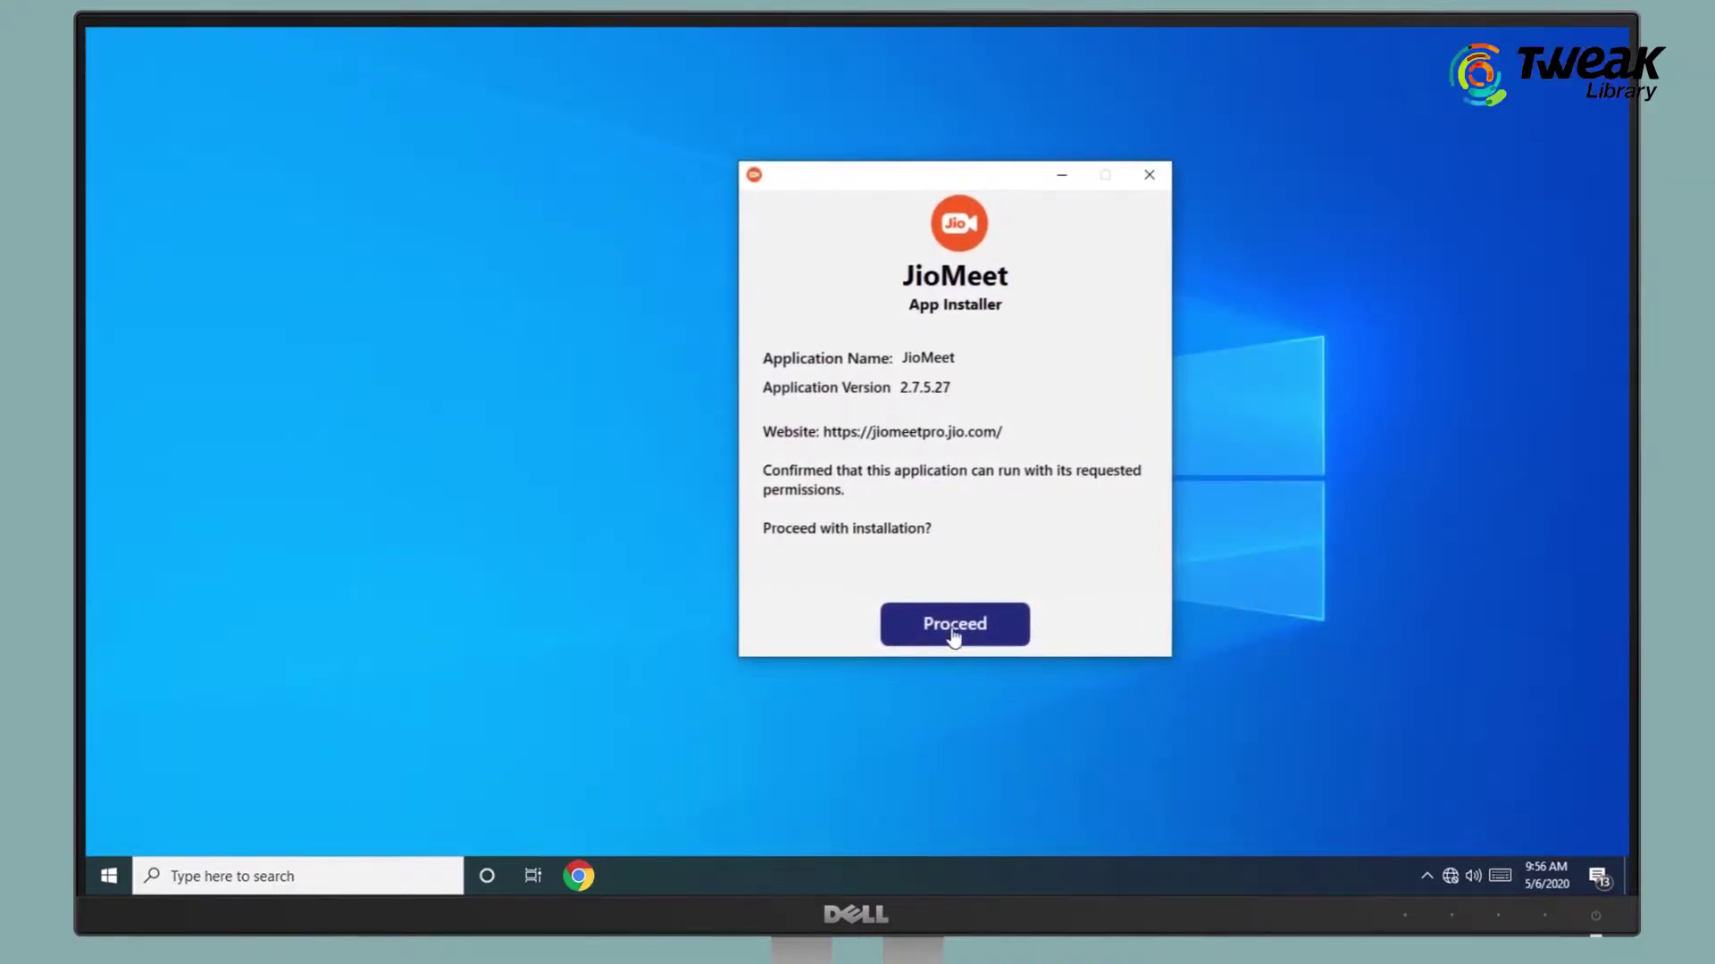
{"action": "left_click", "coordinate": [954, 625]}
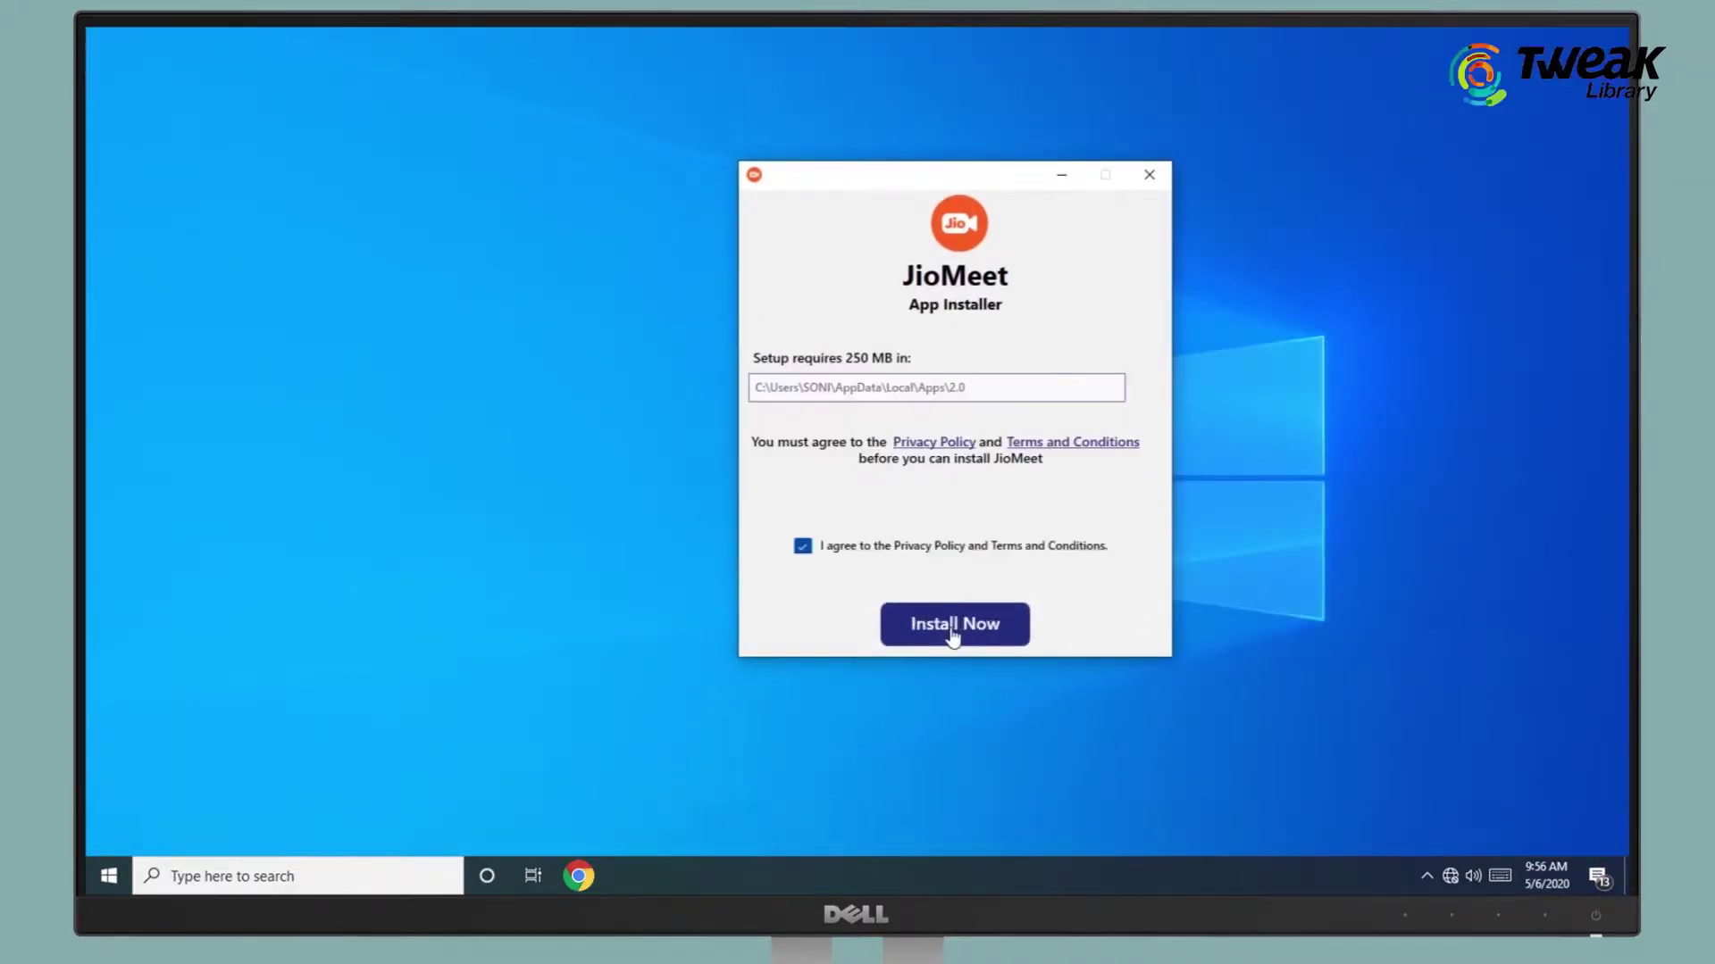
{"action": "left_click", "coordinate": [949, 620]}
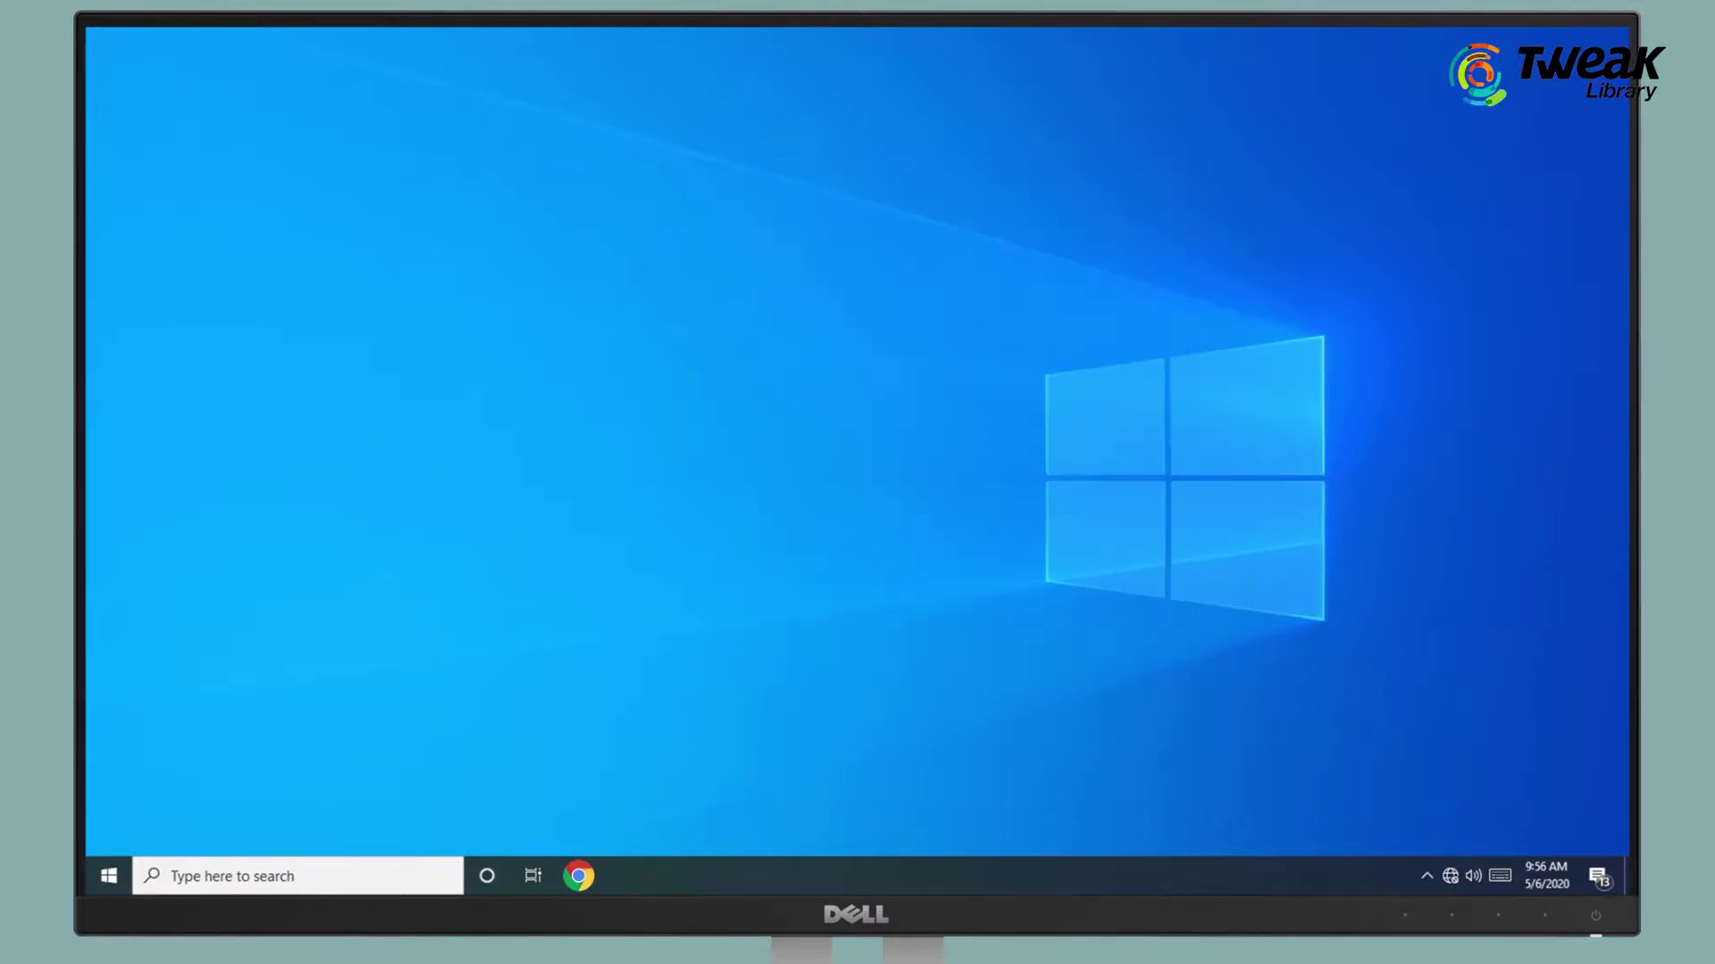
{"action": "left_click", "coordinate": [109, 876]}
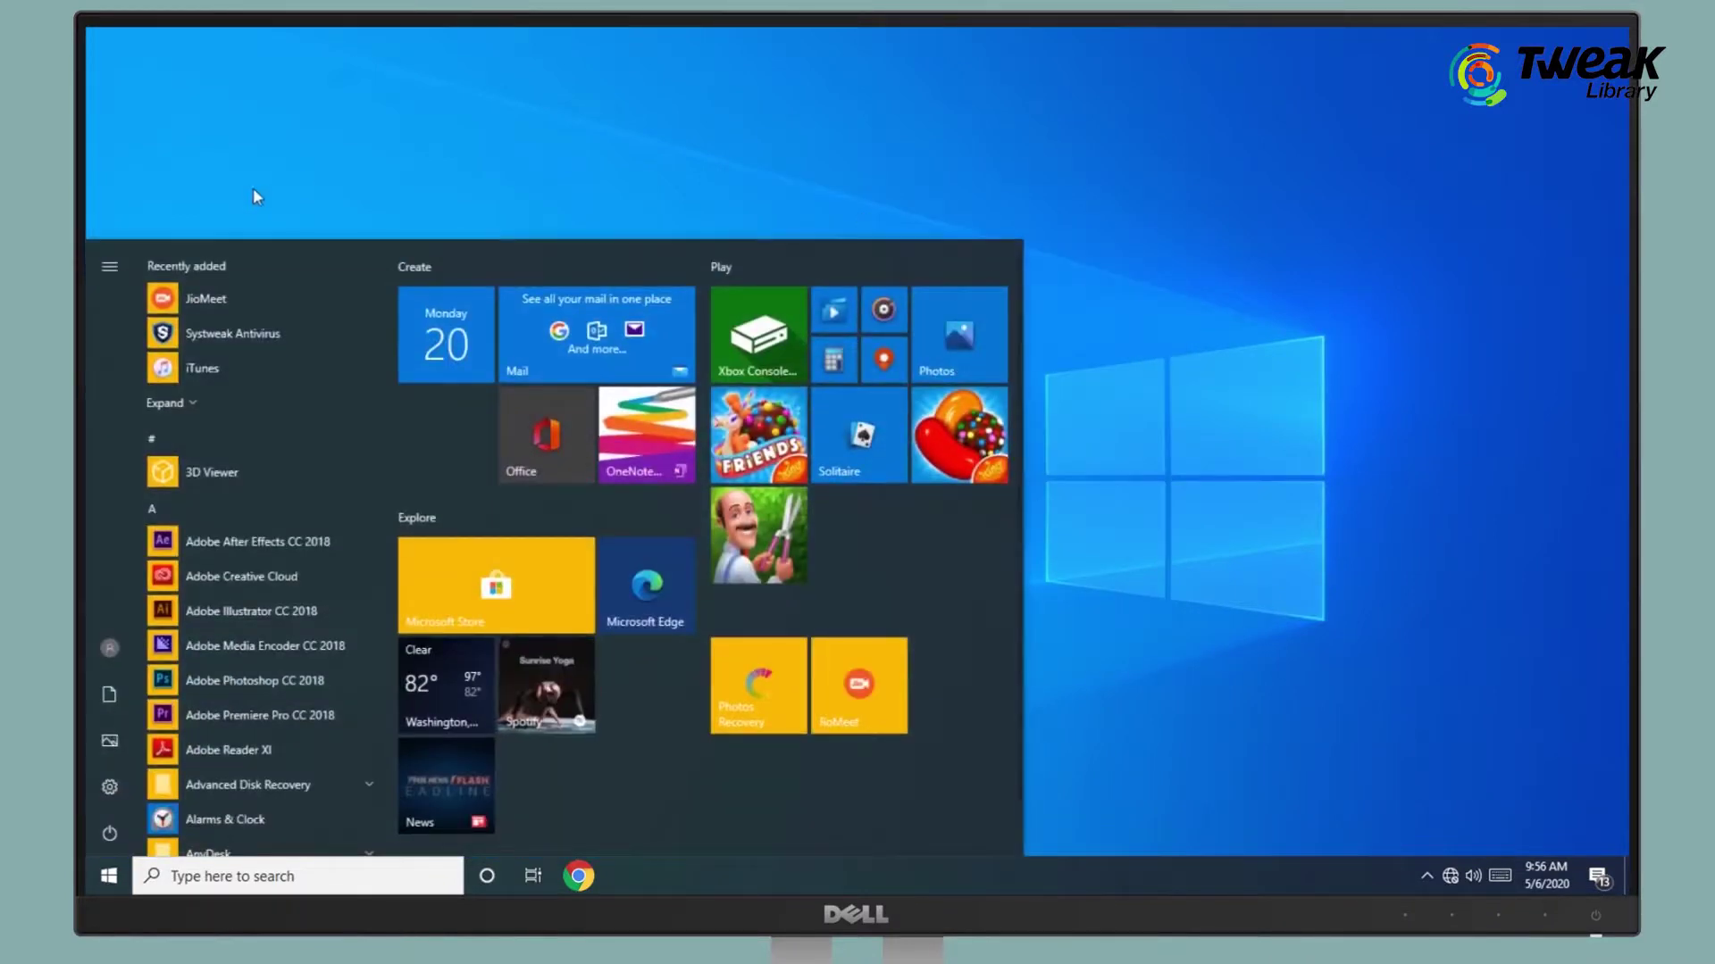
Step: Launch JioMeet from its Start menu tile
{"action": "left_click", "coordinate": [866, 693]}
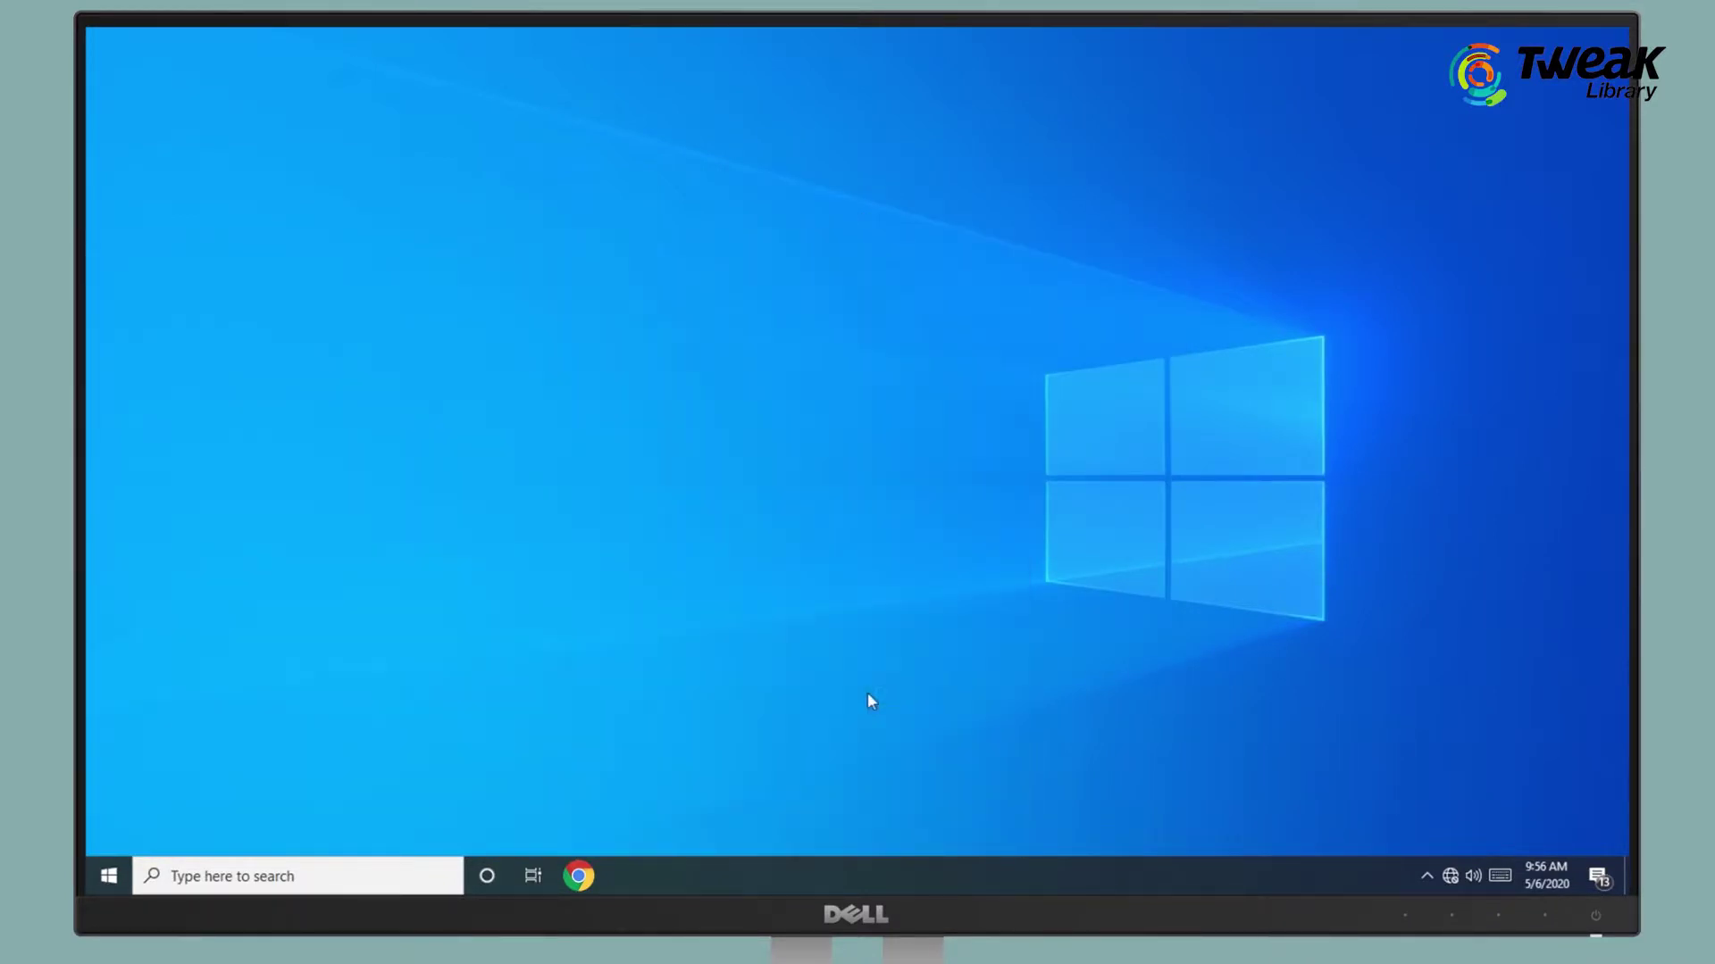